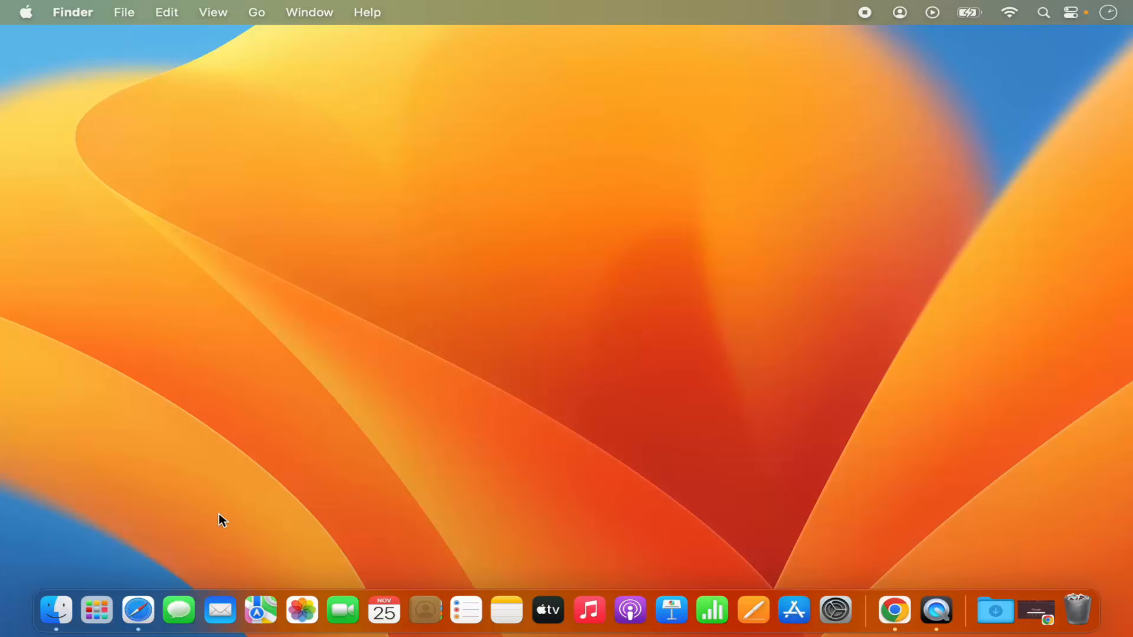
Launch Stickies from Launchpad's Other folder, then again via a Launchpad search for 'st'.
click(98, 612)
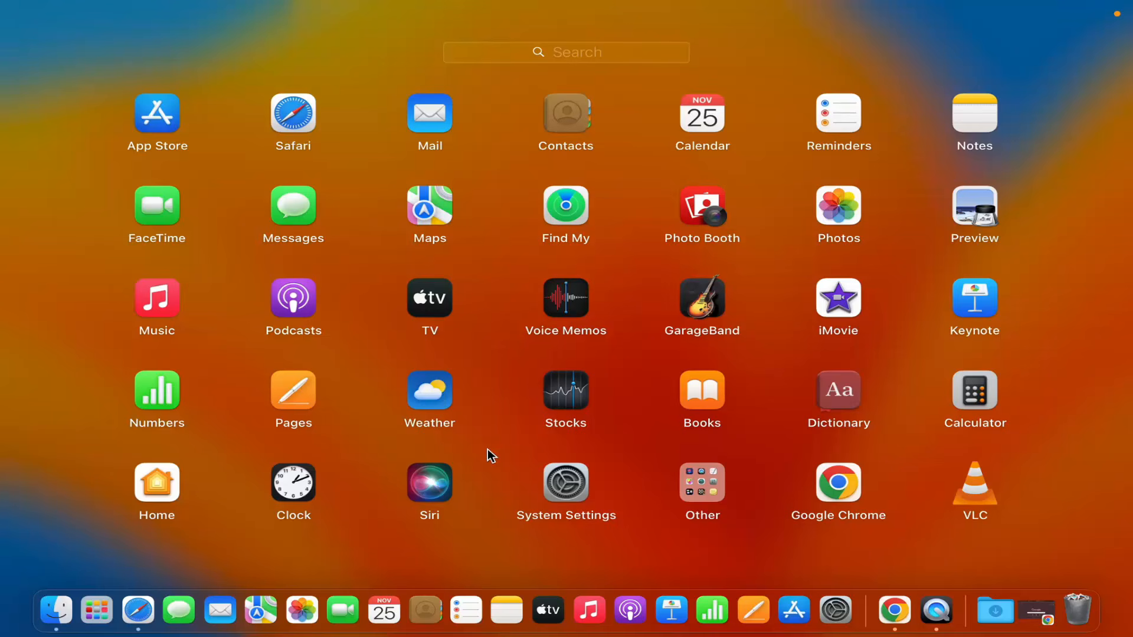
click(700, 485)
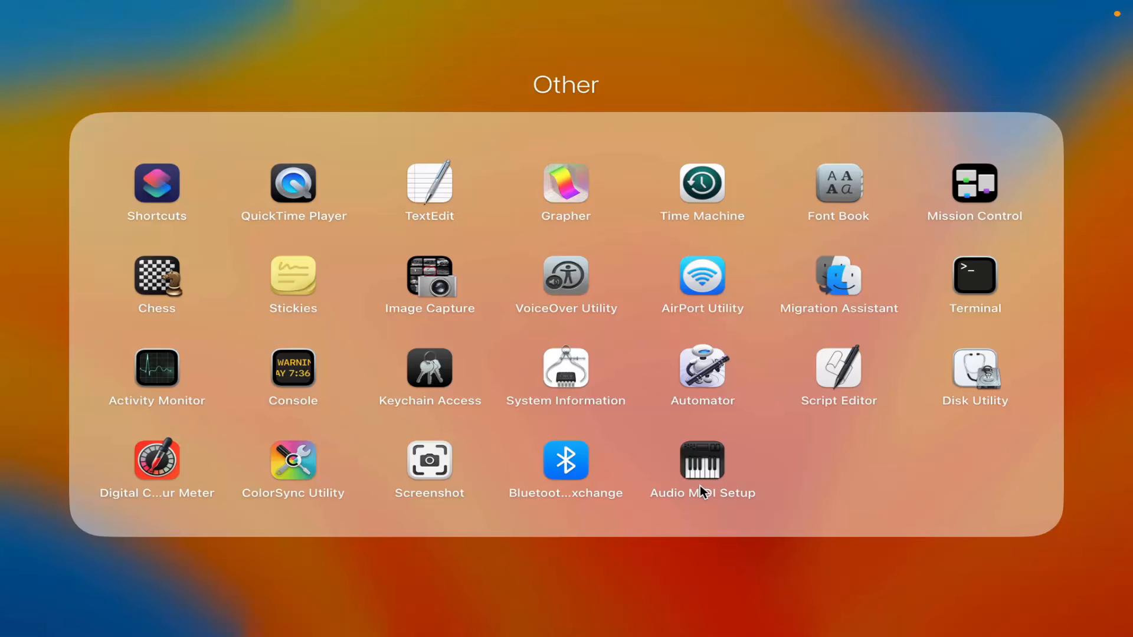
click(292, 283)
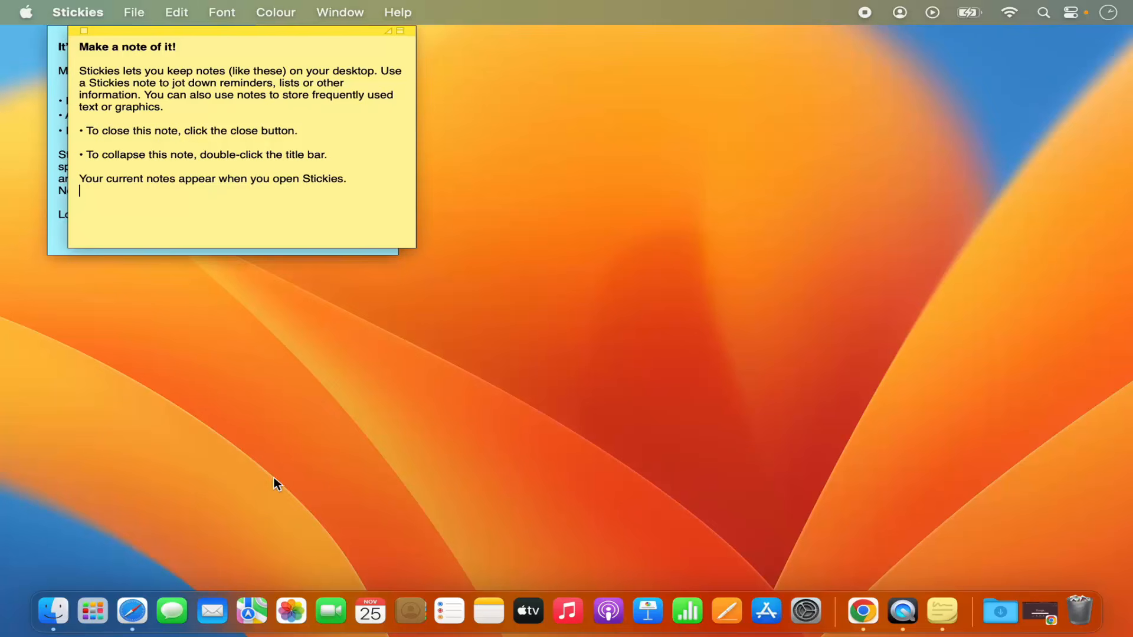
click(94, 613)
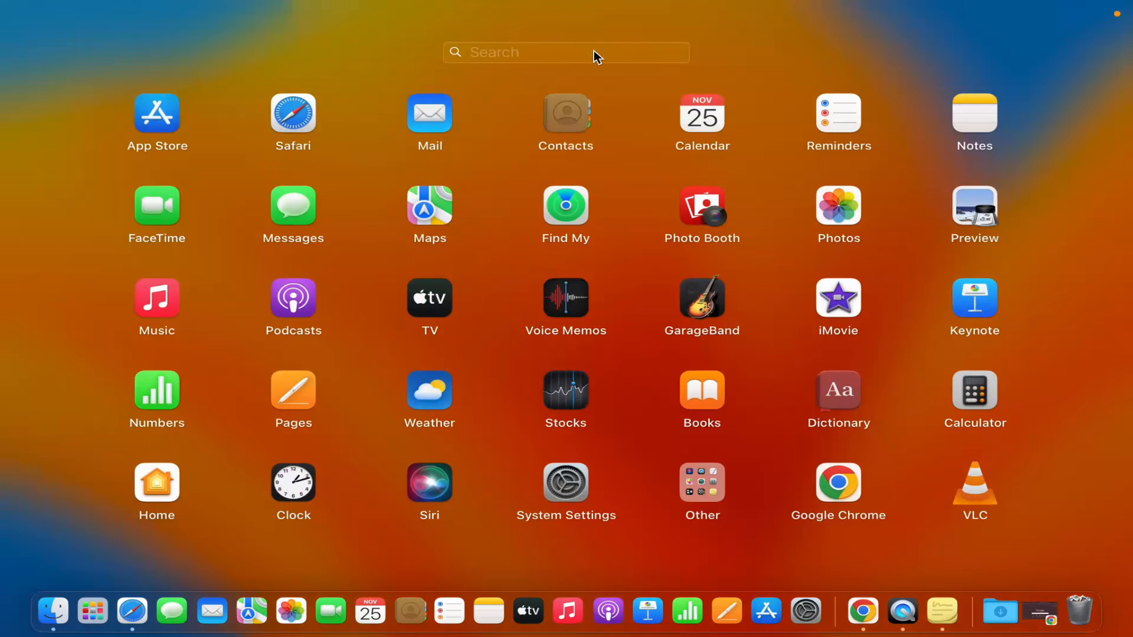
text(st)
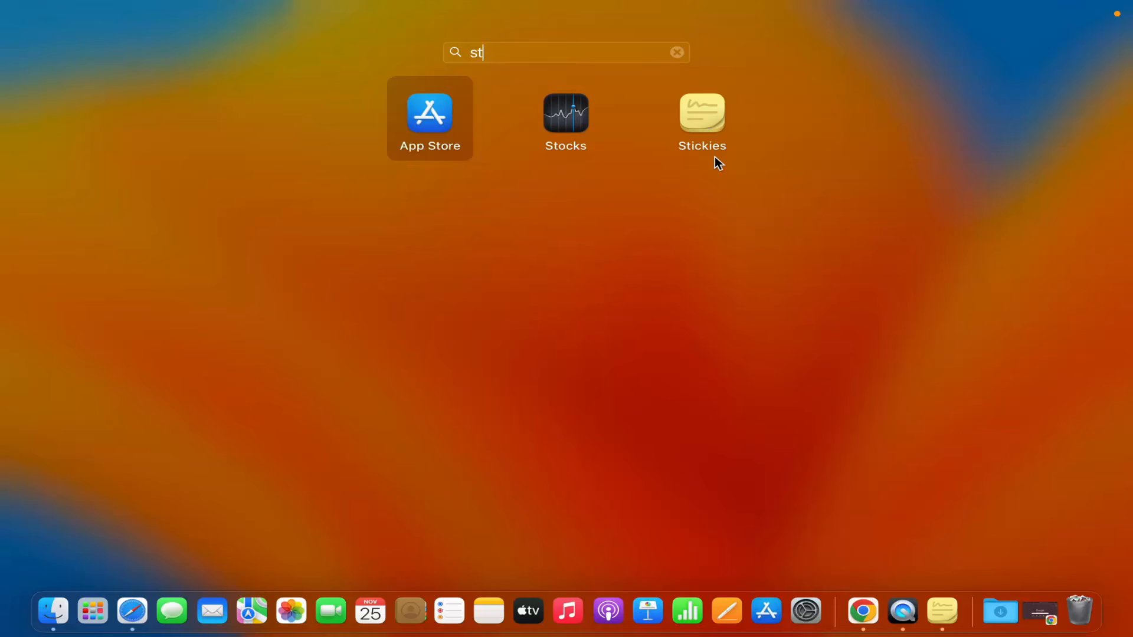
click(712, 120)
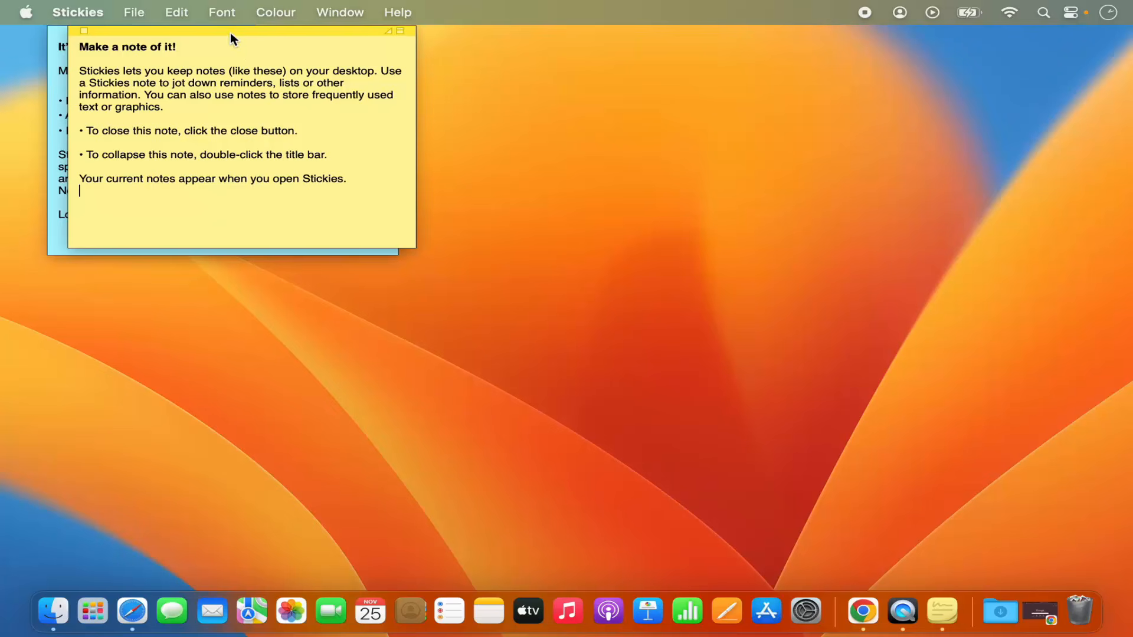
Move the yellow and blue notes toward the centre, with the yellow note in front.
drag(230, 33, 401, 145)
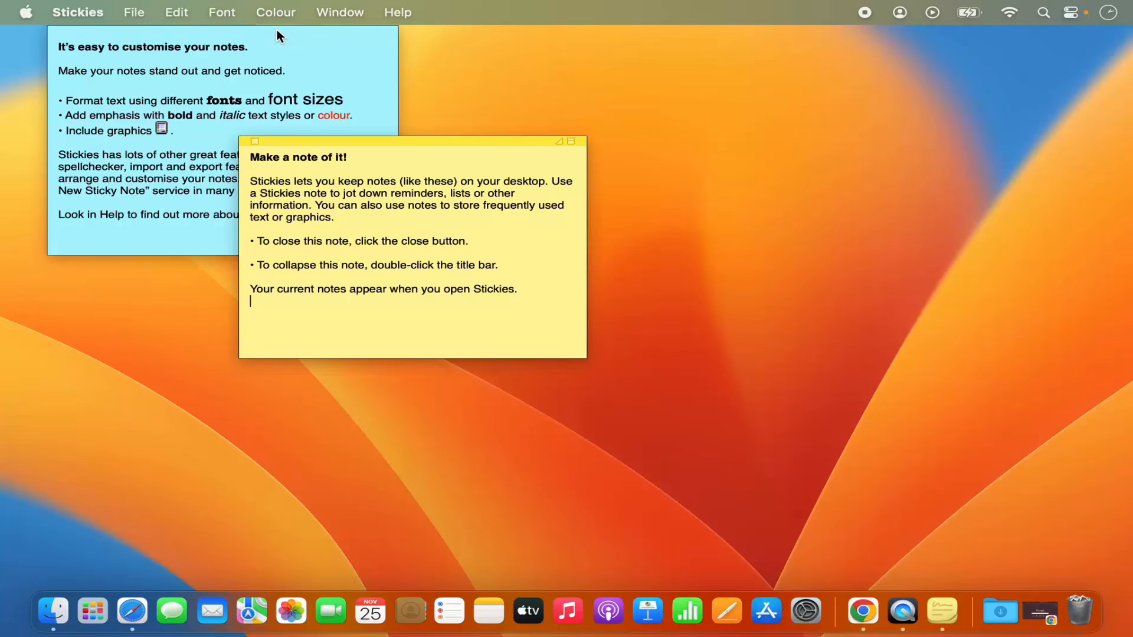
drag(277, 30, 446, 256)
click(304, 195)
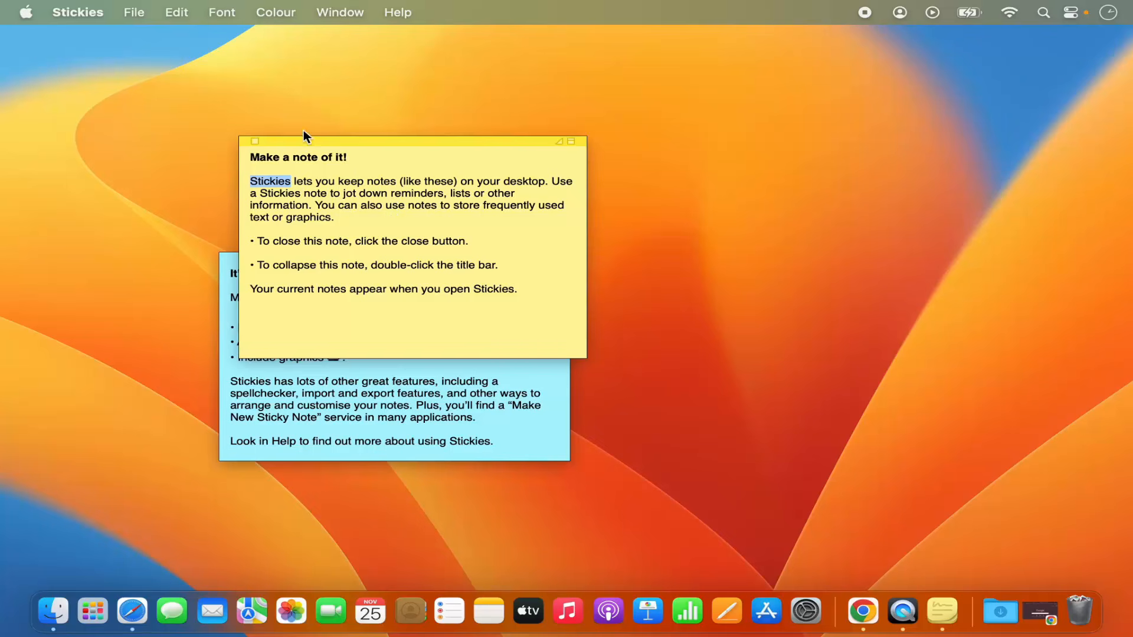
click(177, 13)
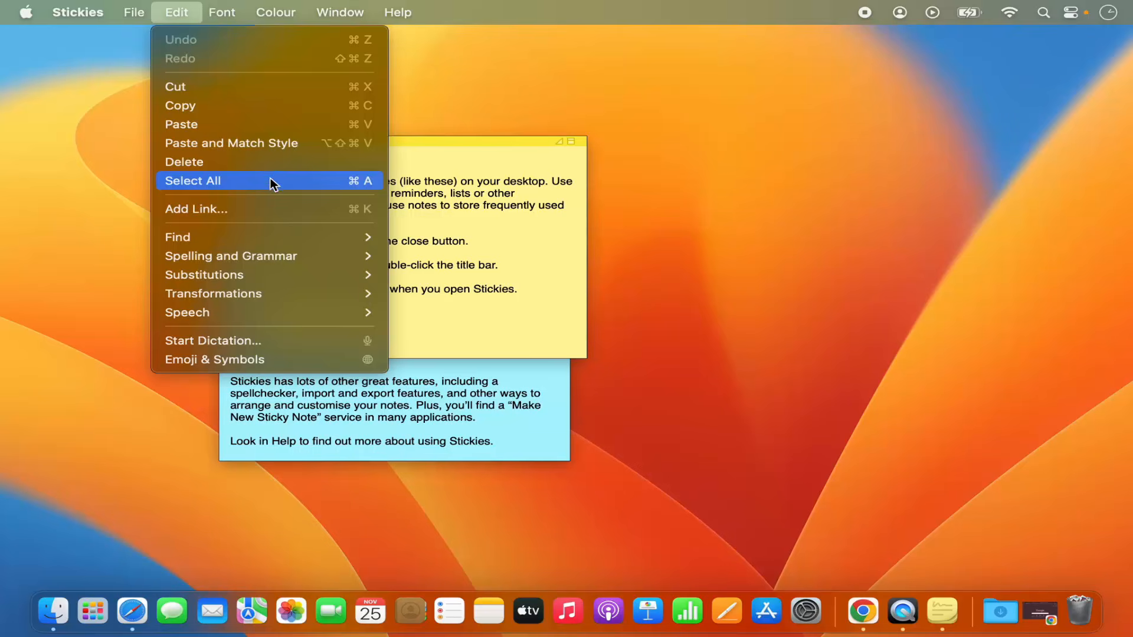
mouse_move(267, 238)
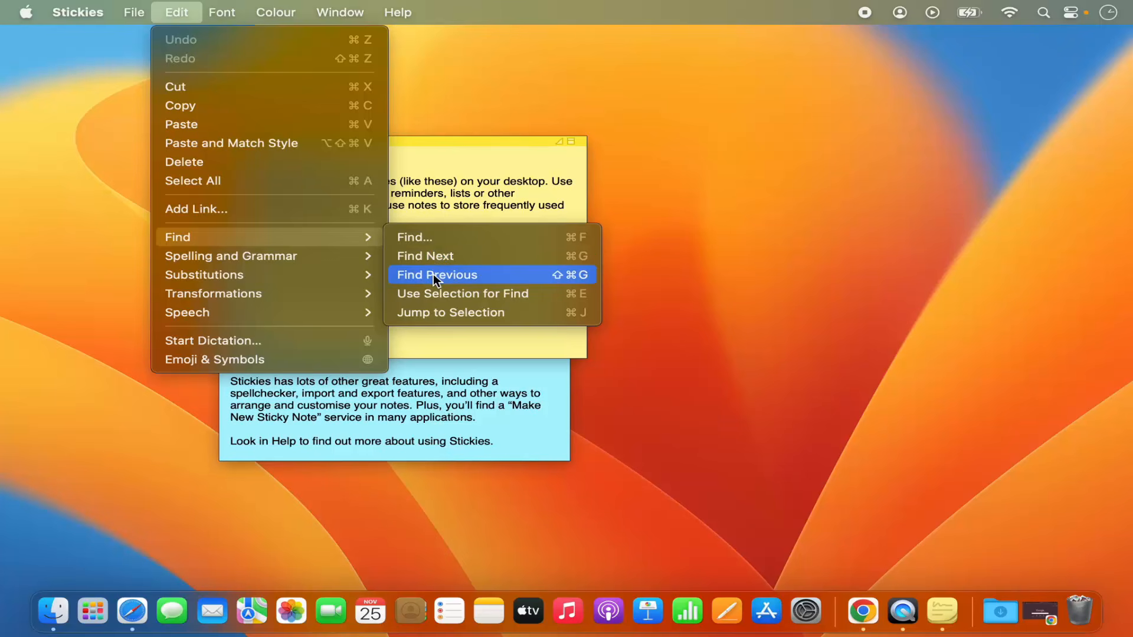
mouse_move(274, 260)
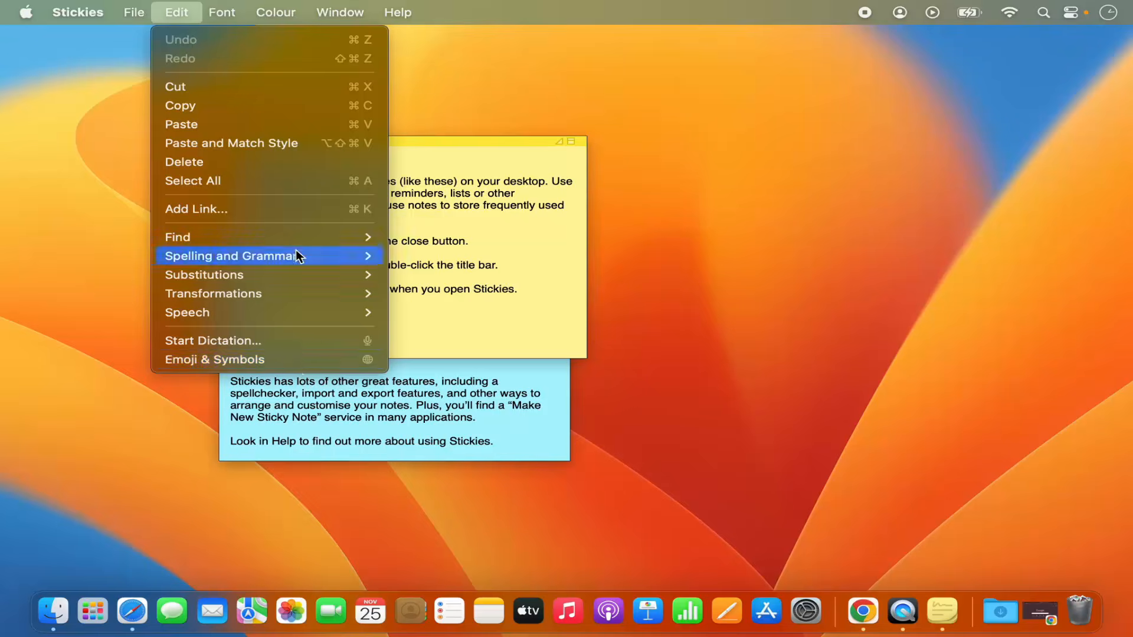
click(428, 198)
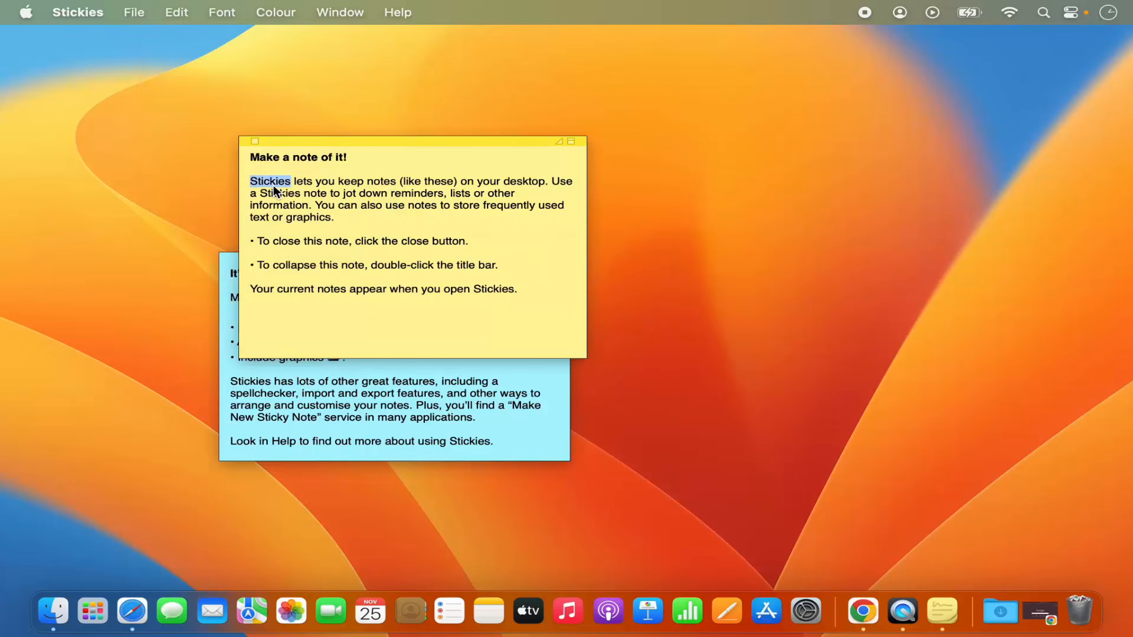
Make the selected word 'Stickies' bold, underlined and one size bigger.
click(222, 12)
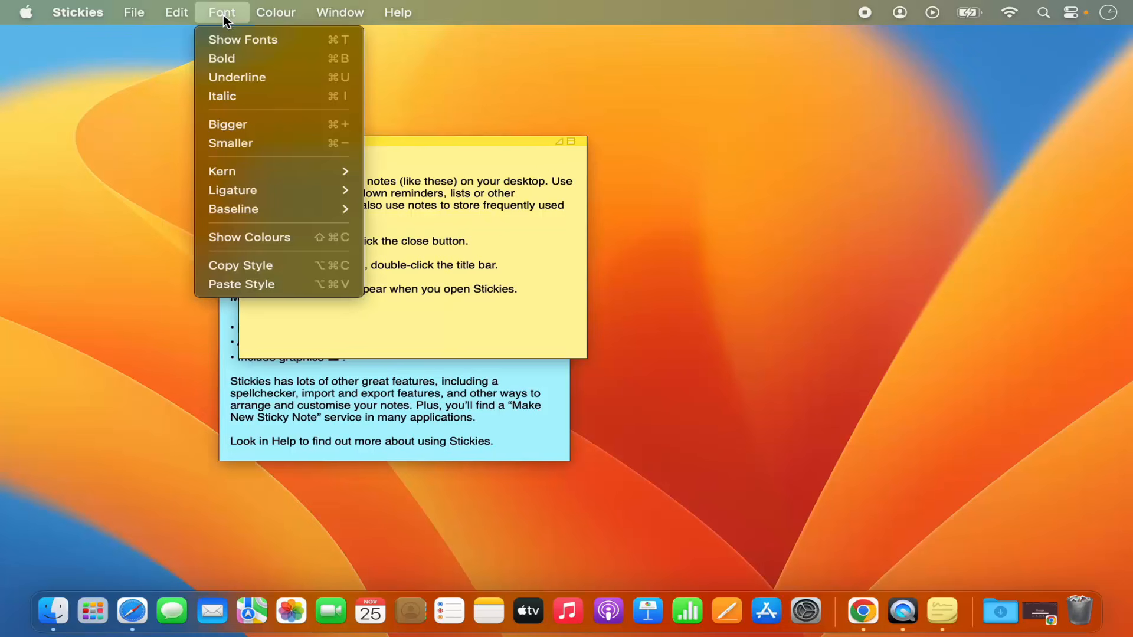
click(239, 57)
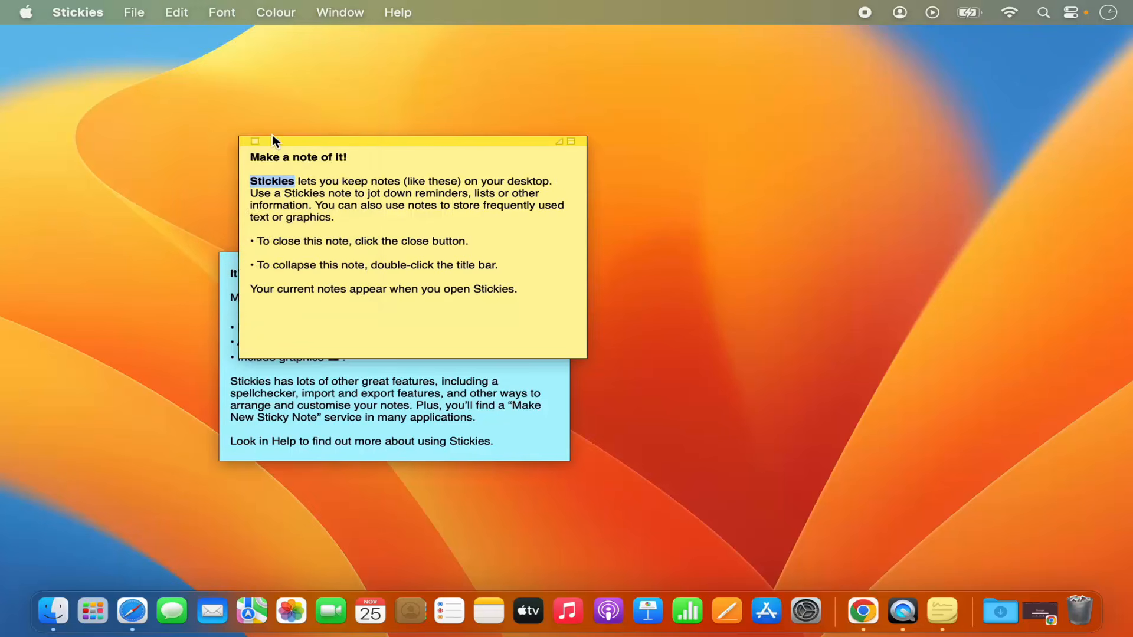
click(233, 19)
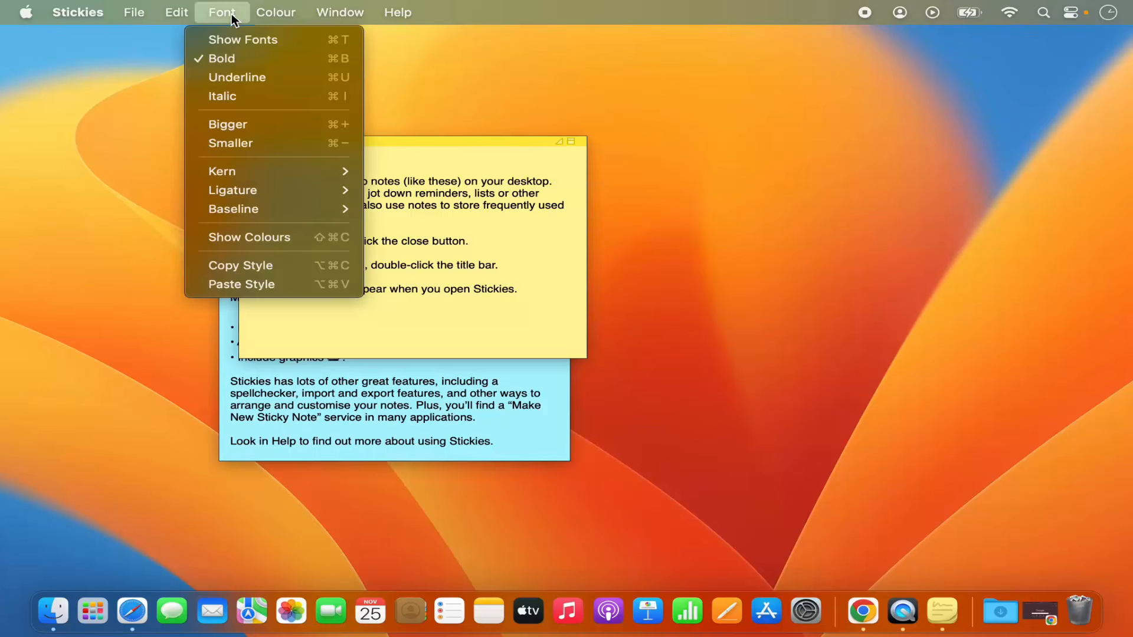
click(244, 76)
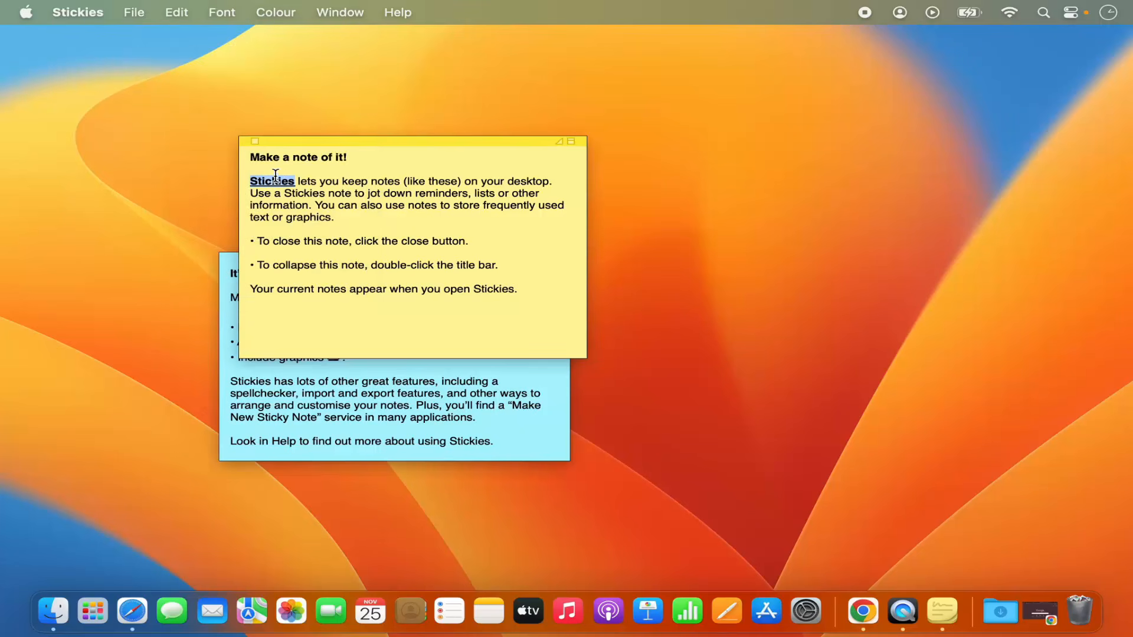
click(223, 13)
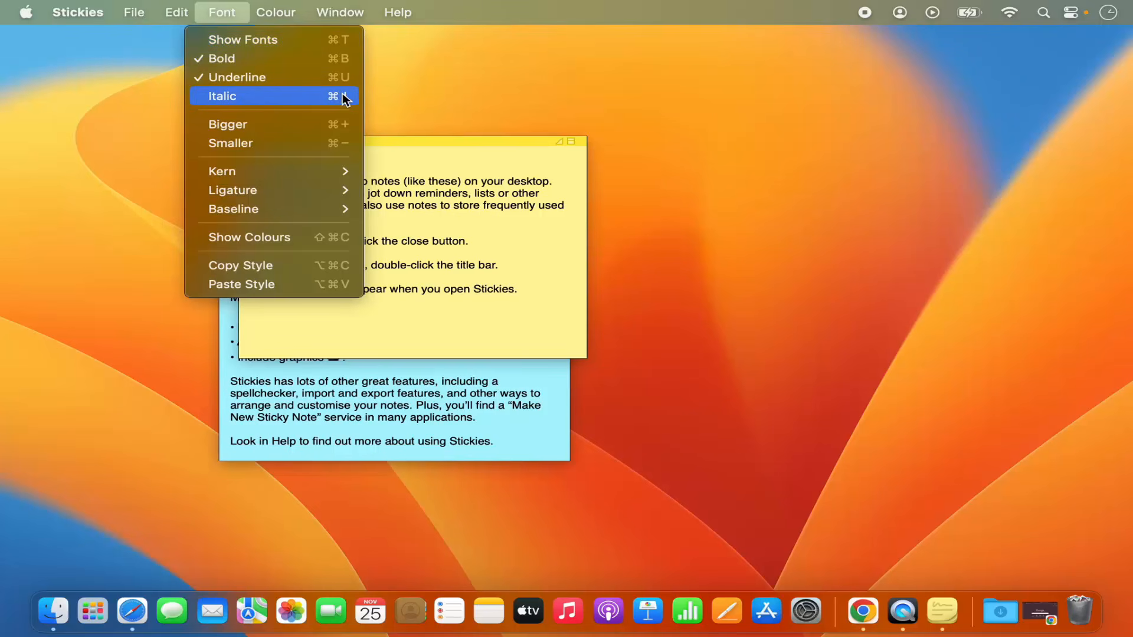
click(339, 125)
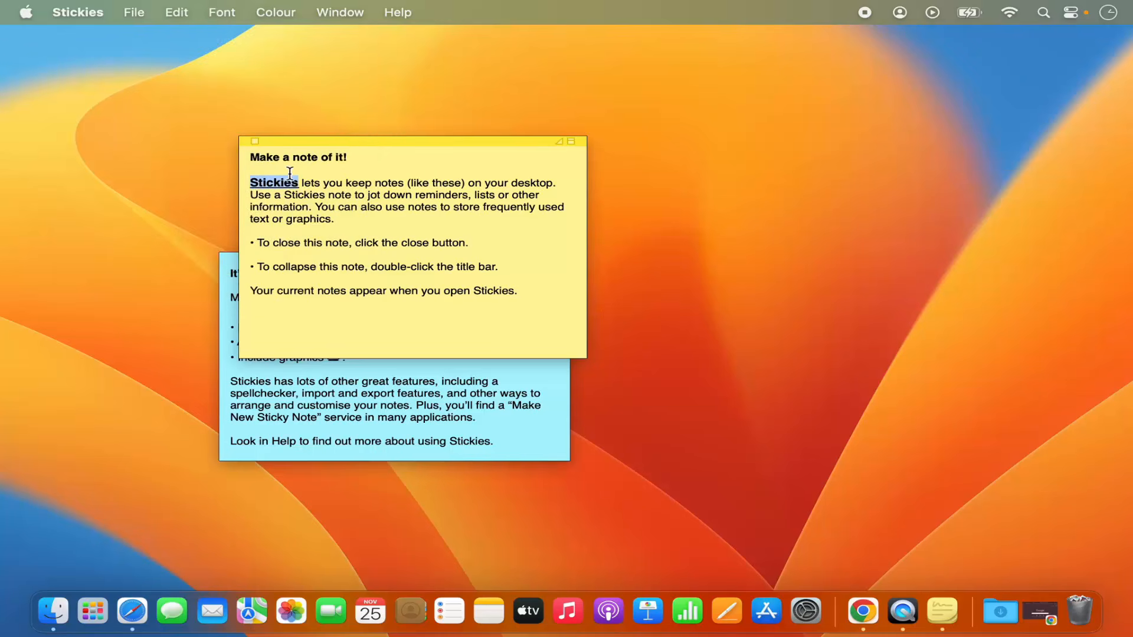
click(234, 13)
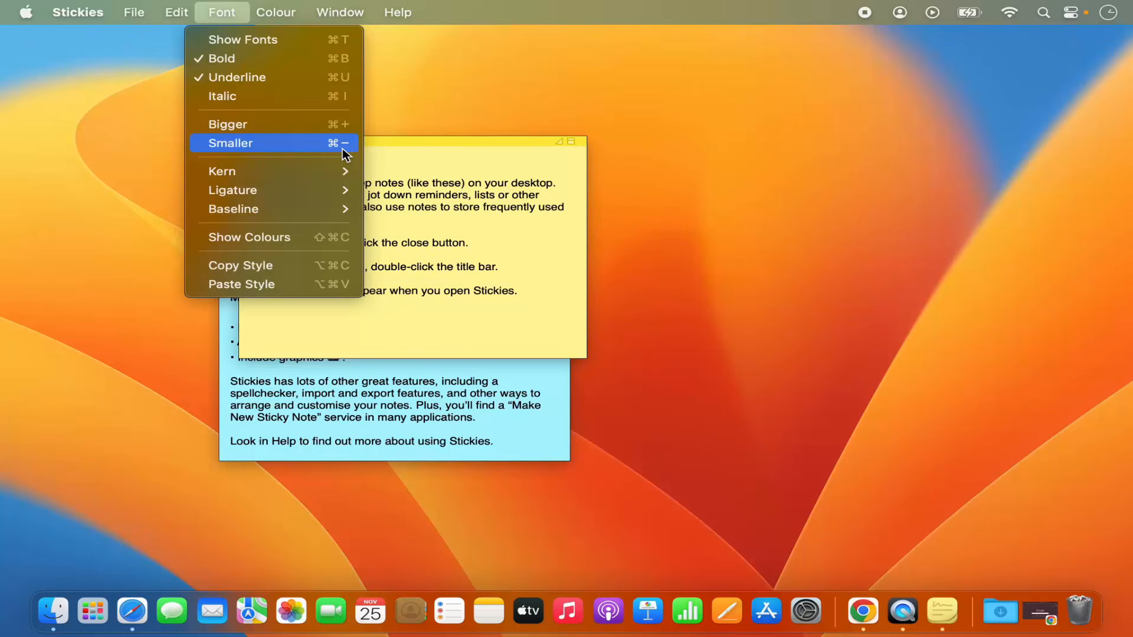
click(363, 143)
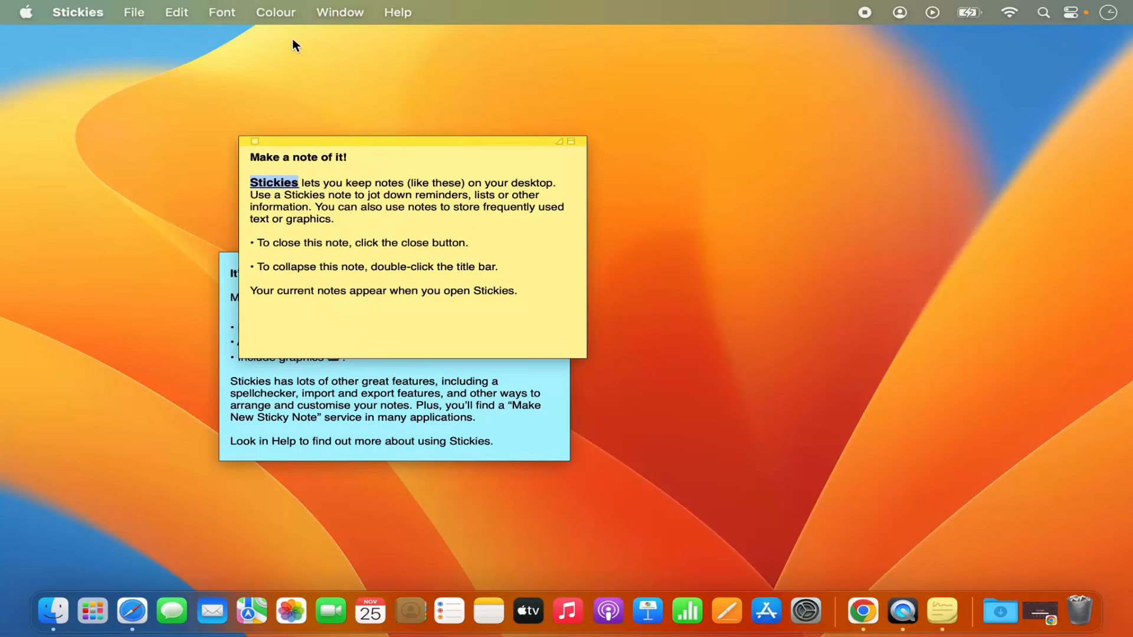
Recolour the front 'Make a note of it!' note blue, then green.
click(285, 15)
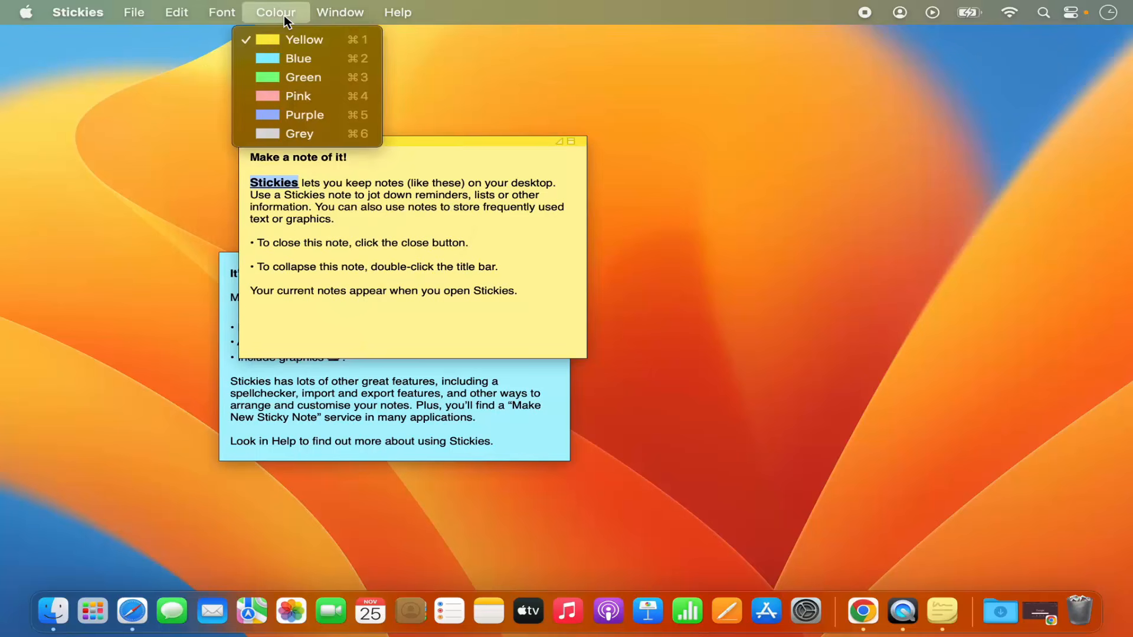
click(265, 54)
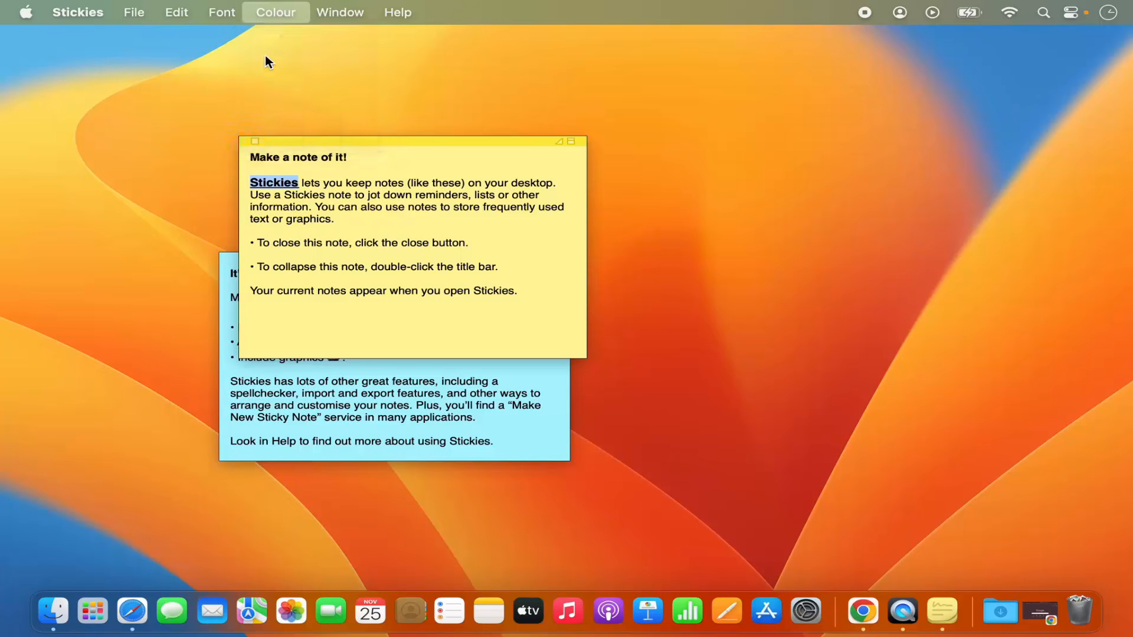
click(282, 12)
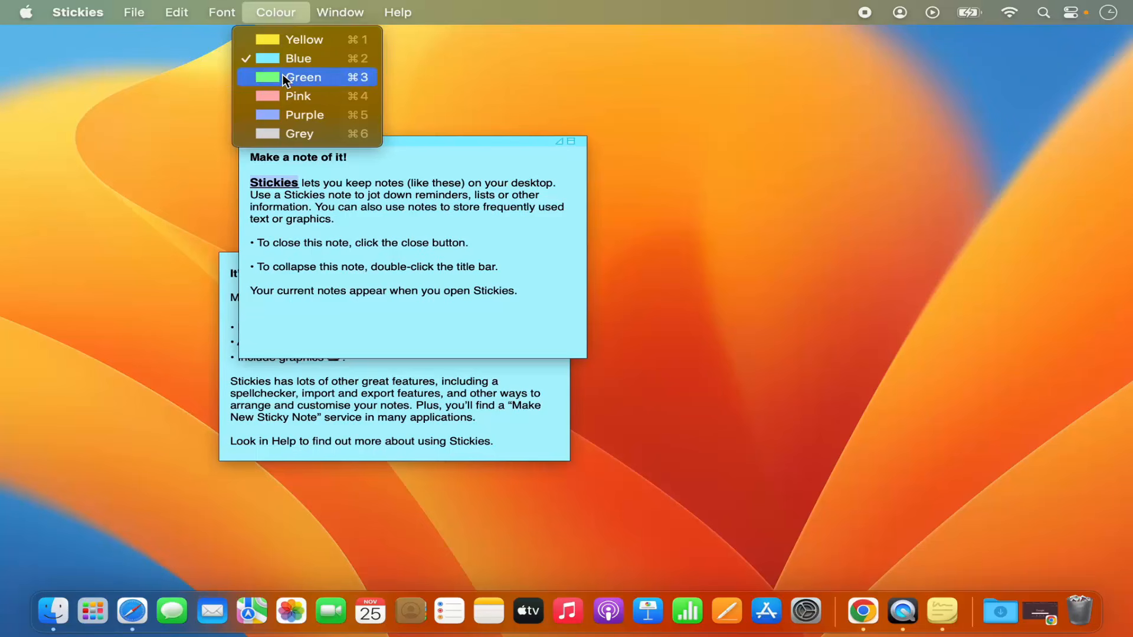
click(283, 77)
click(285, 14)
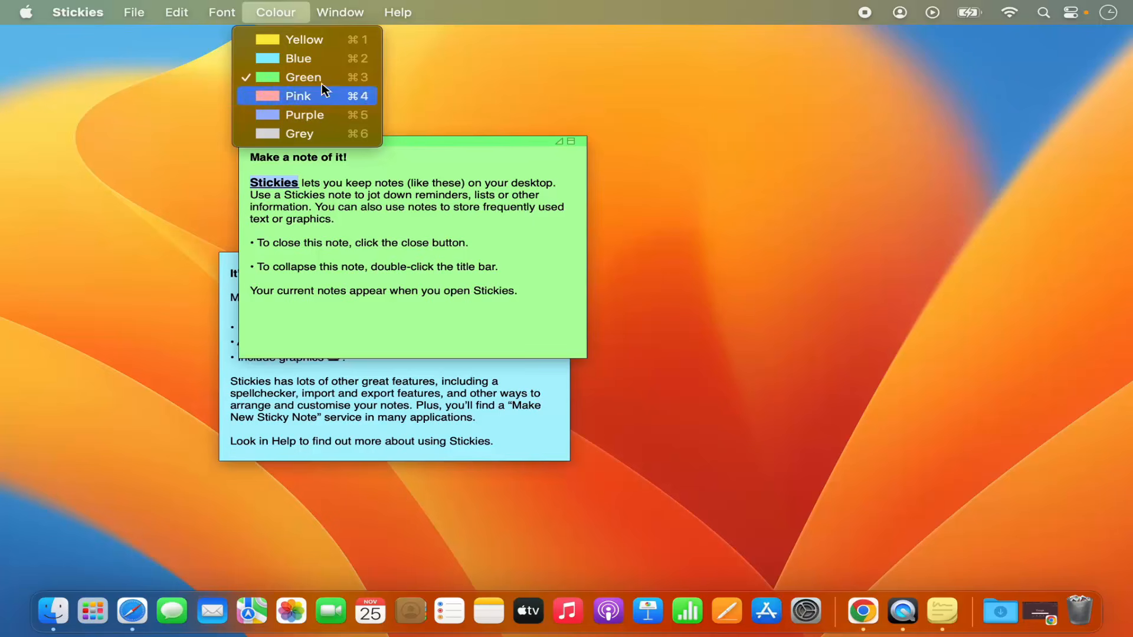
mouse_move(335, 18)
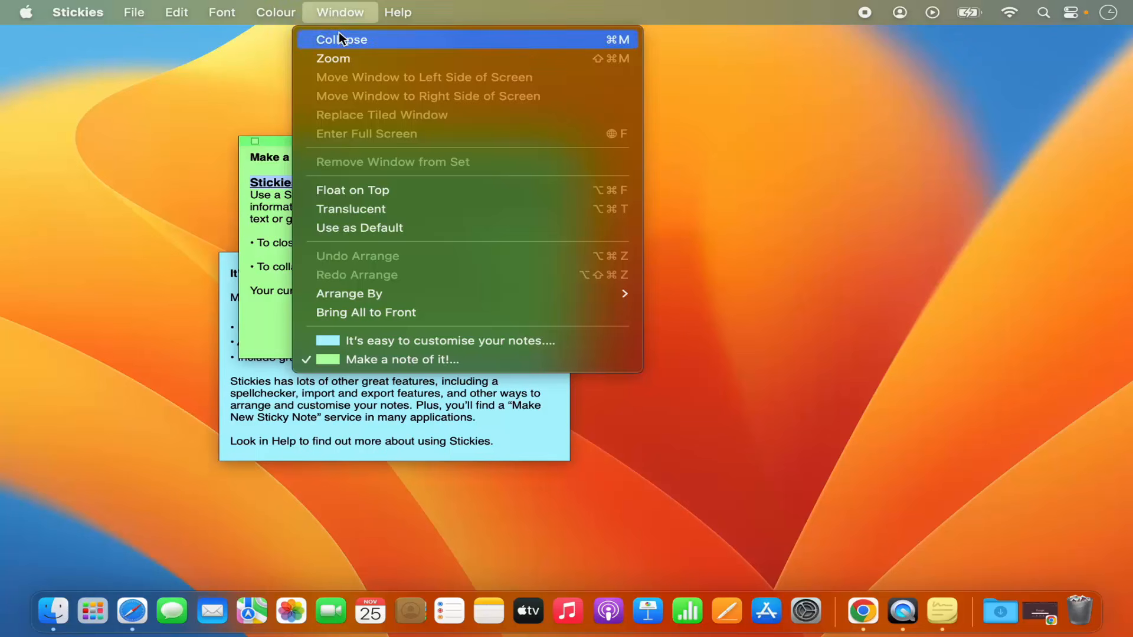
click(339, 59)
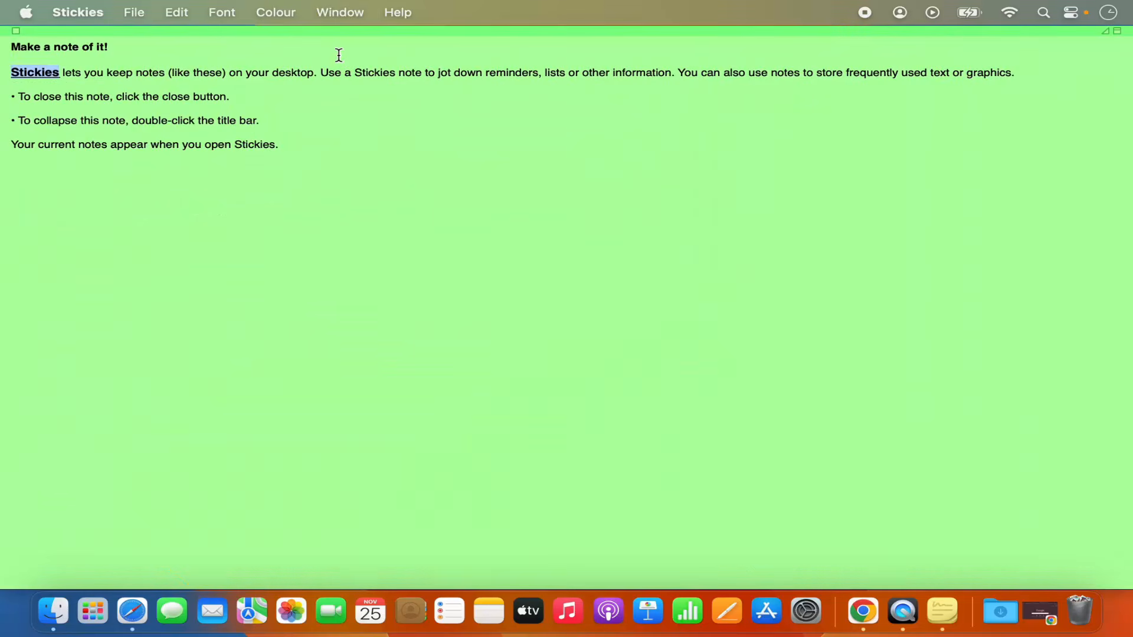
click(342, 13)
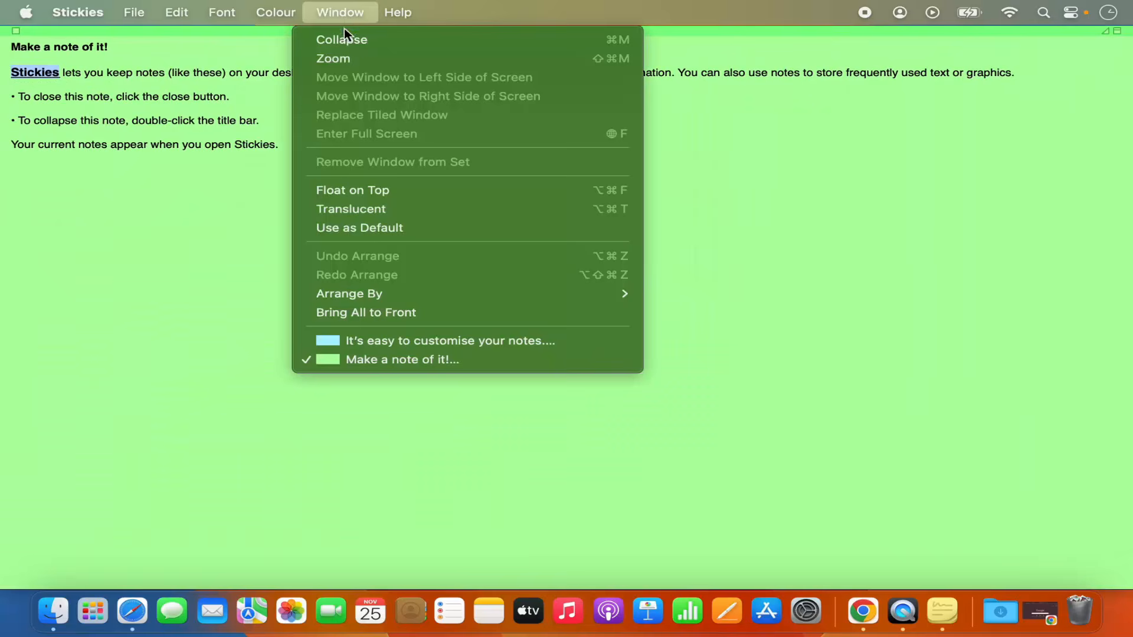
click(349, 40)
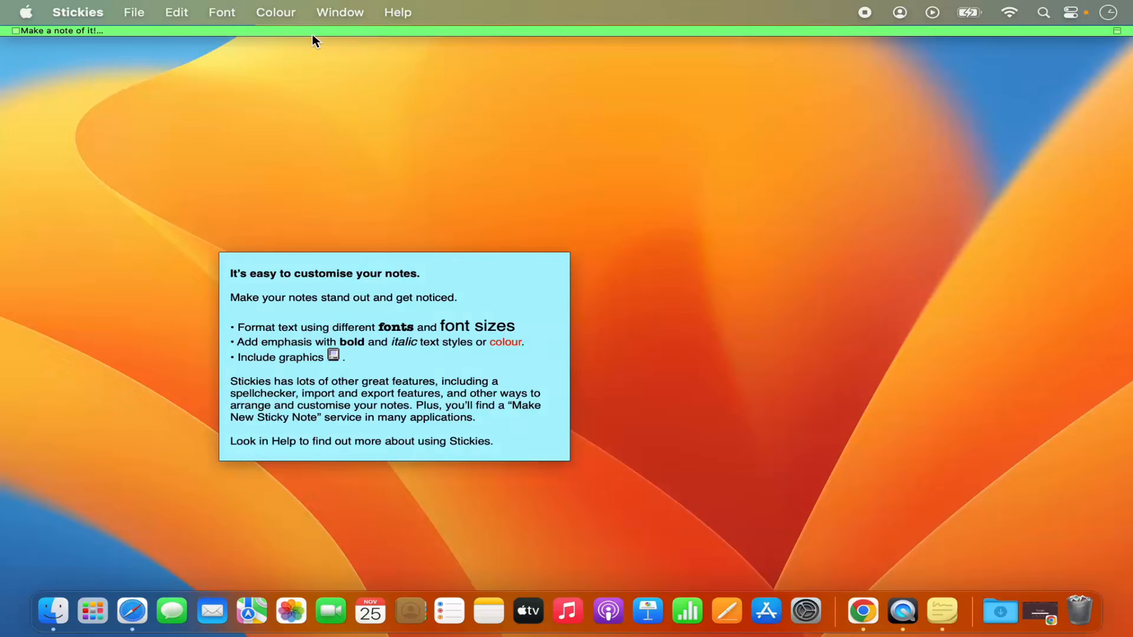
double_click(301, 31)
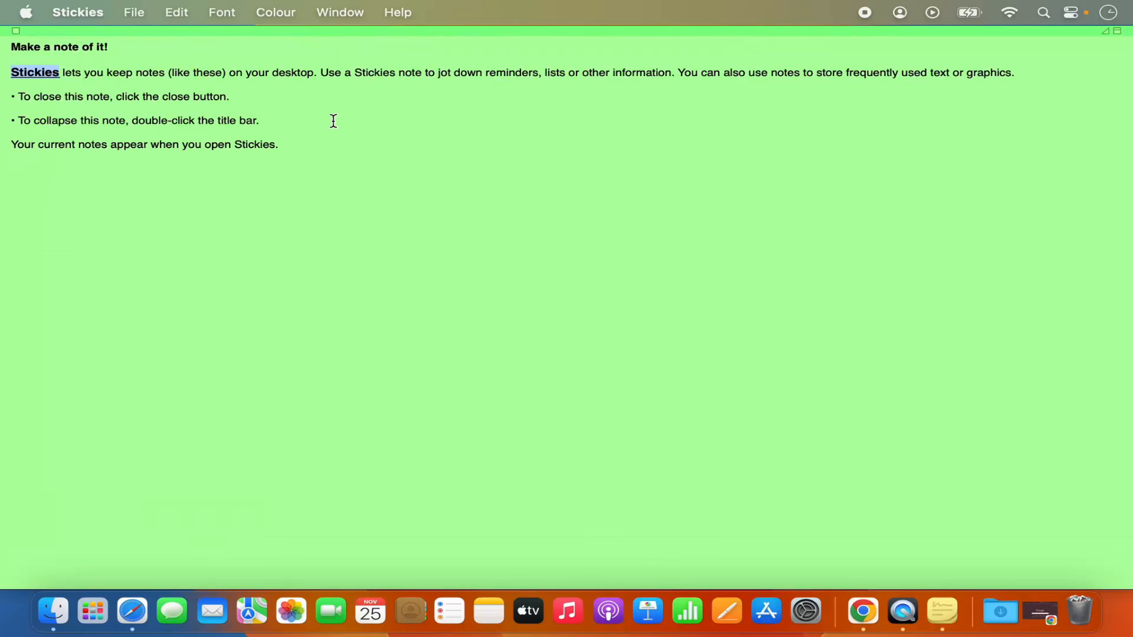
Export the green note's text as Plain Text named 'note 1' on the Desktop.
click(139, 15)
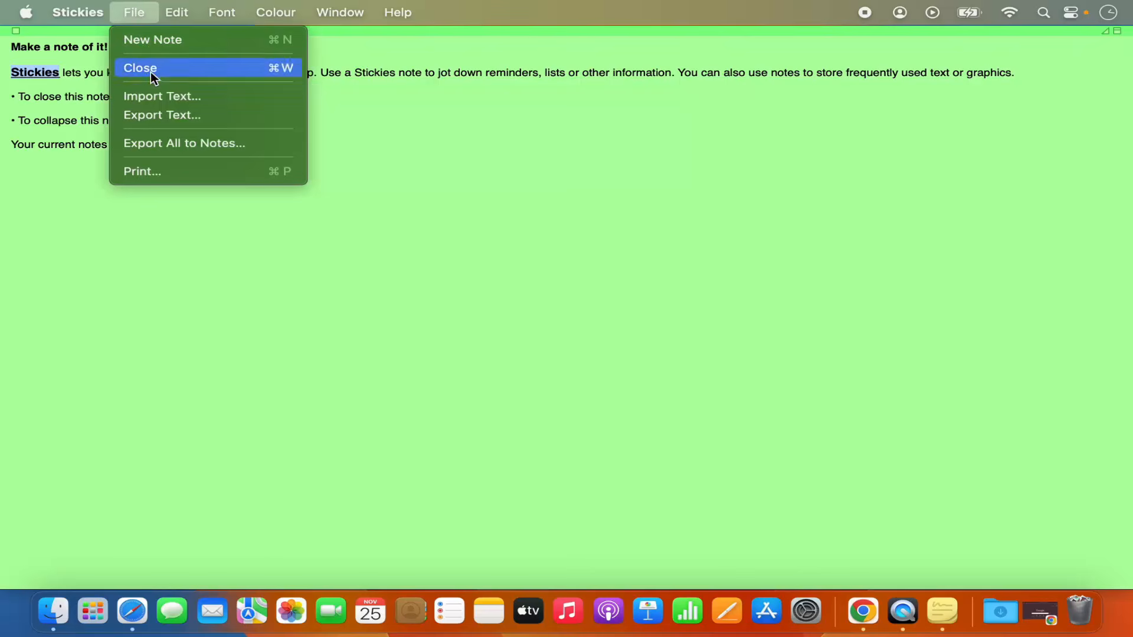
click(172, 116)
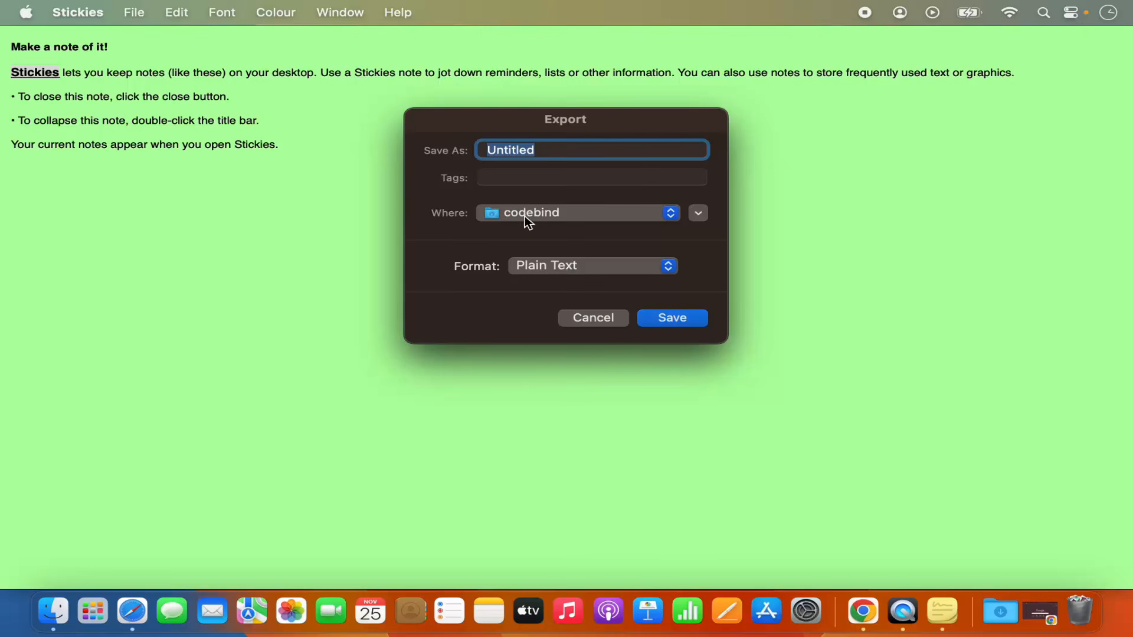
click(525, 216)
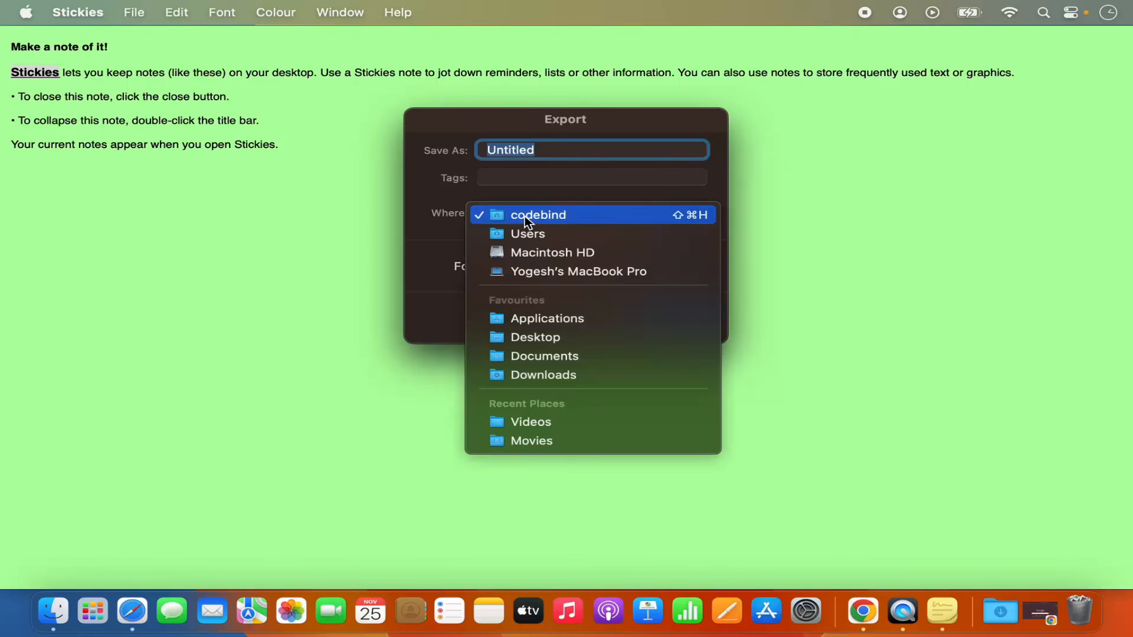
click(536, 337)
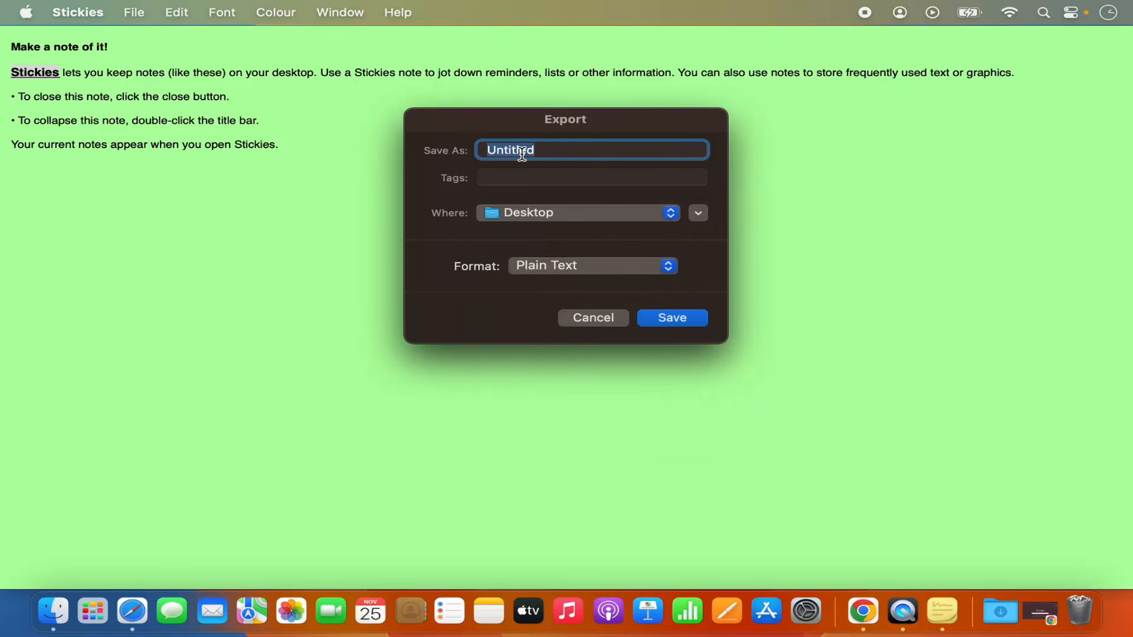
key(BackSpace)
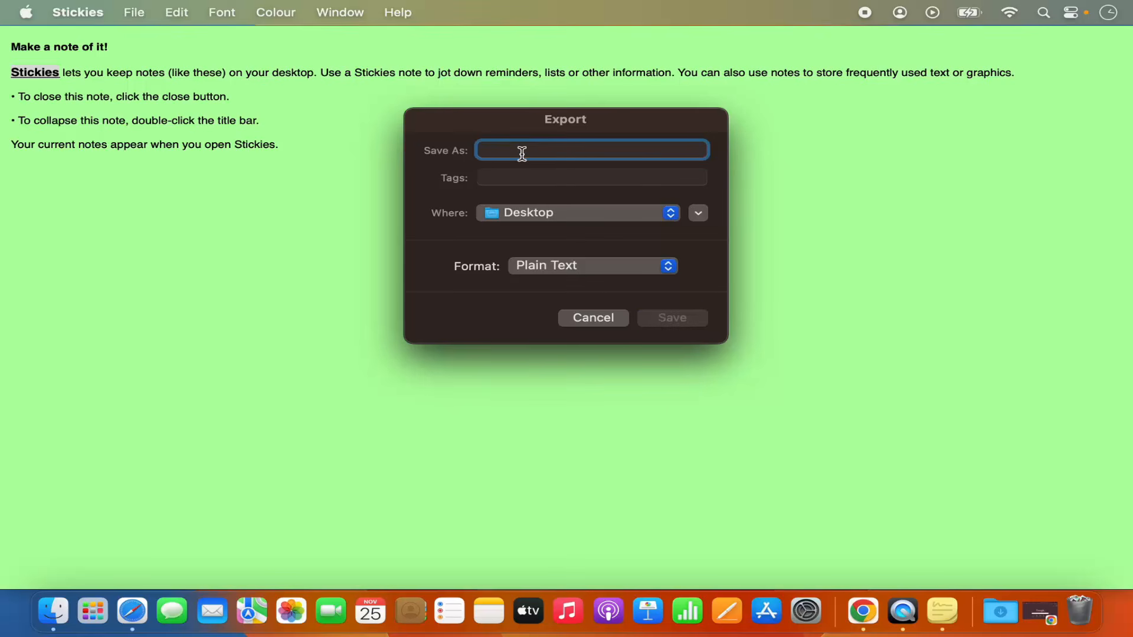
text(n)
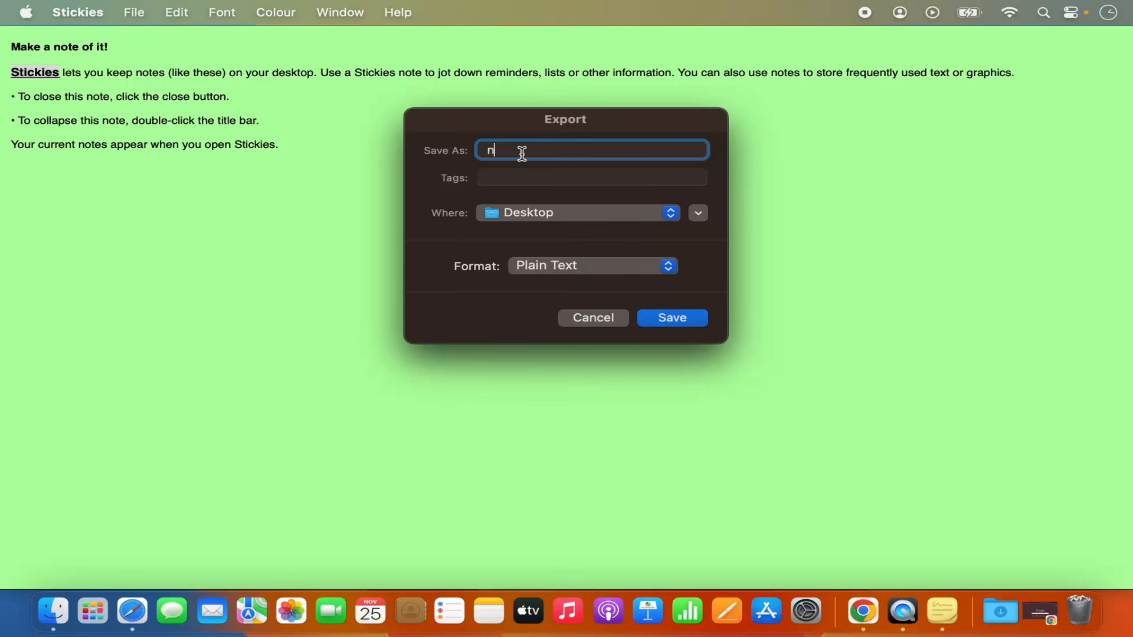
text(ote 1)
click(674, 318)
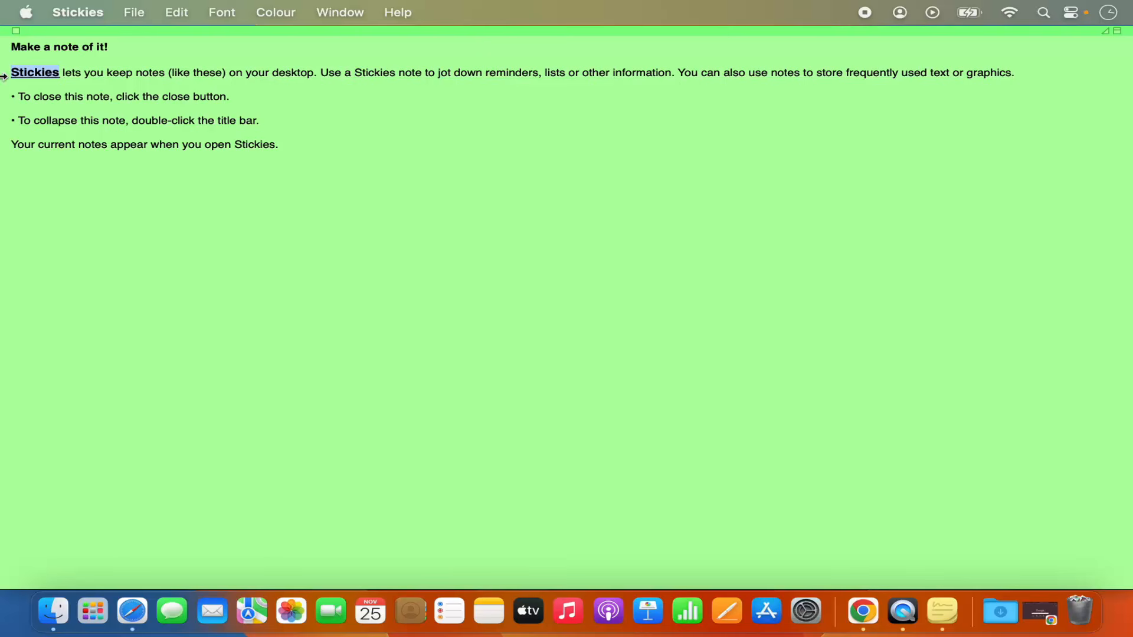
Close the green note, cancelling the save-to-Desktop sheet, and delete it without saving.
click(16, 31)
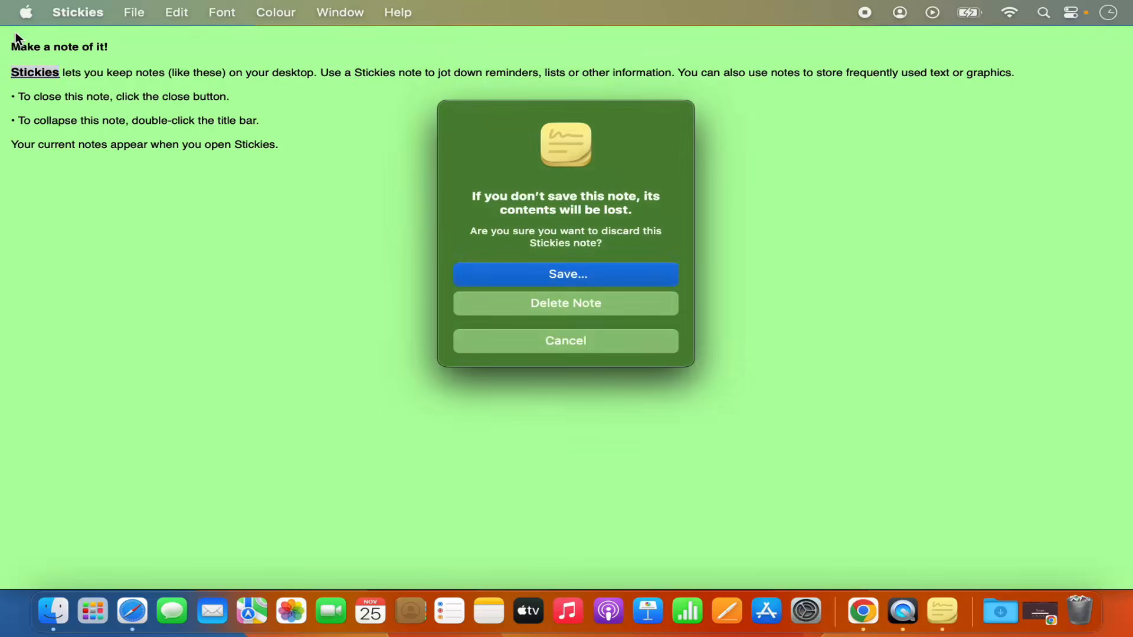
key(Escape)
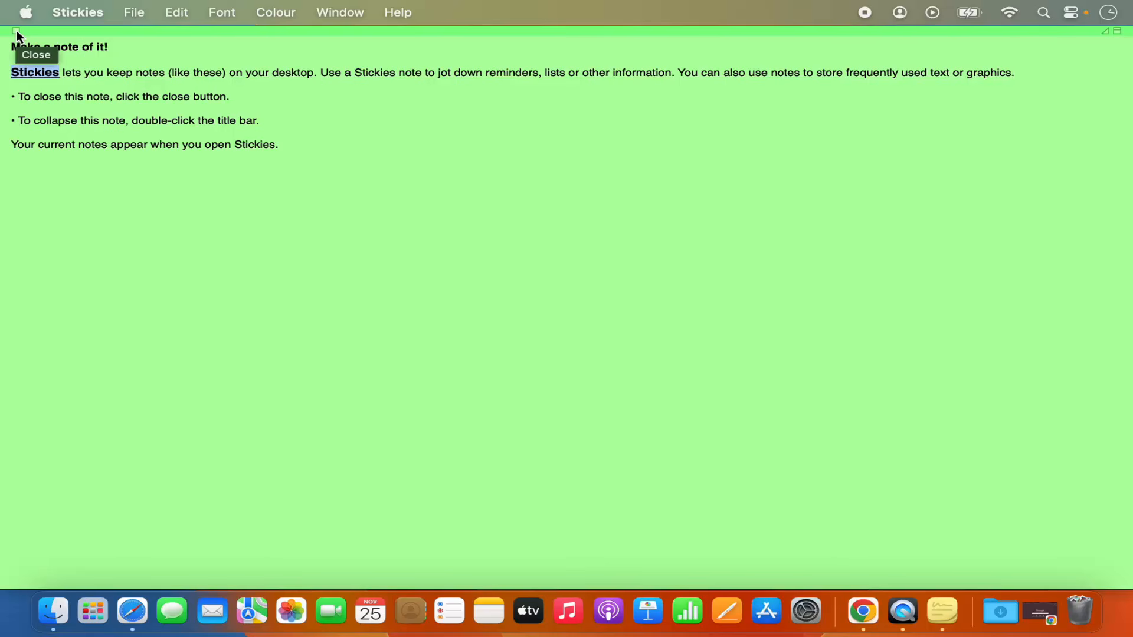
click(16, 30)
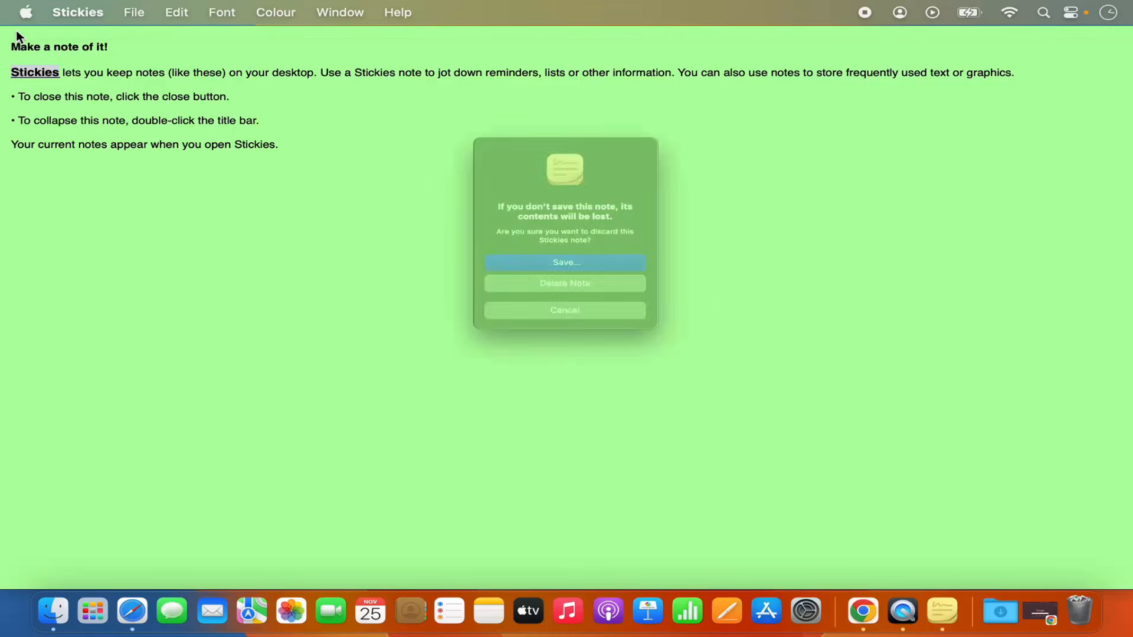
click(499, 274)
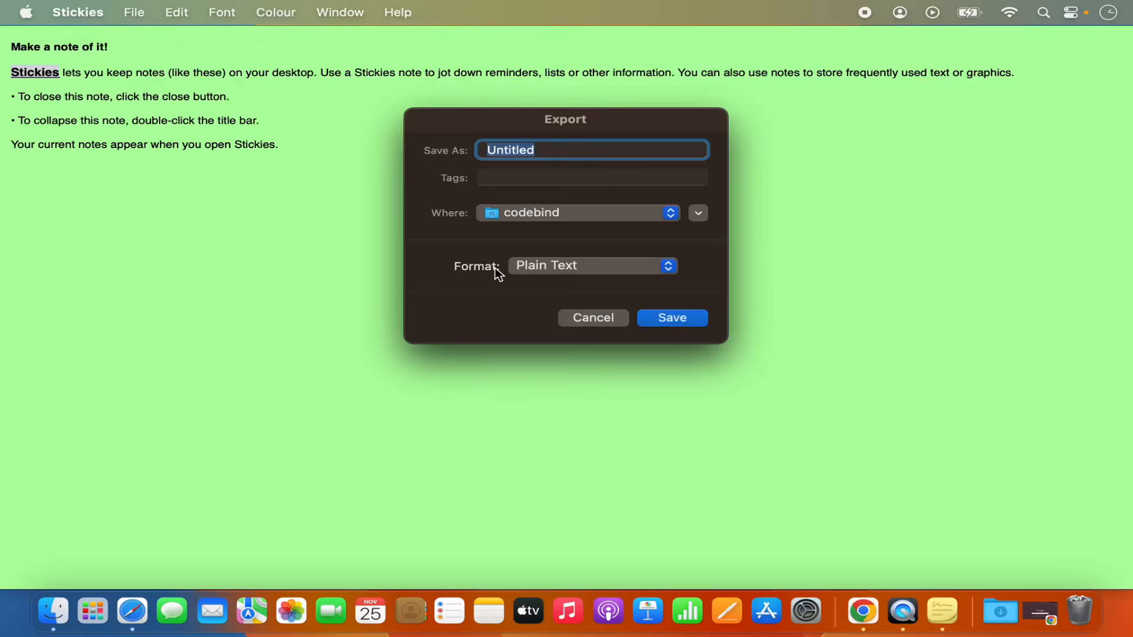
click(543, 212)
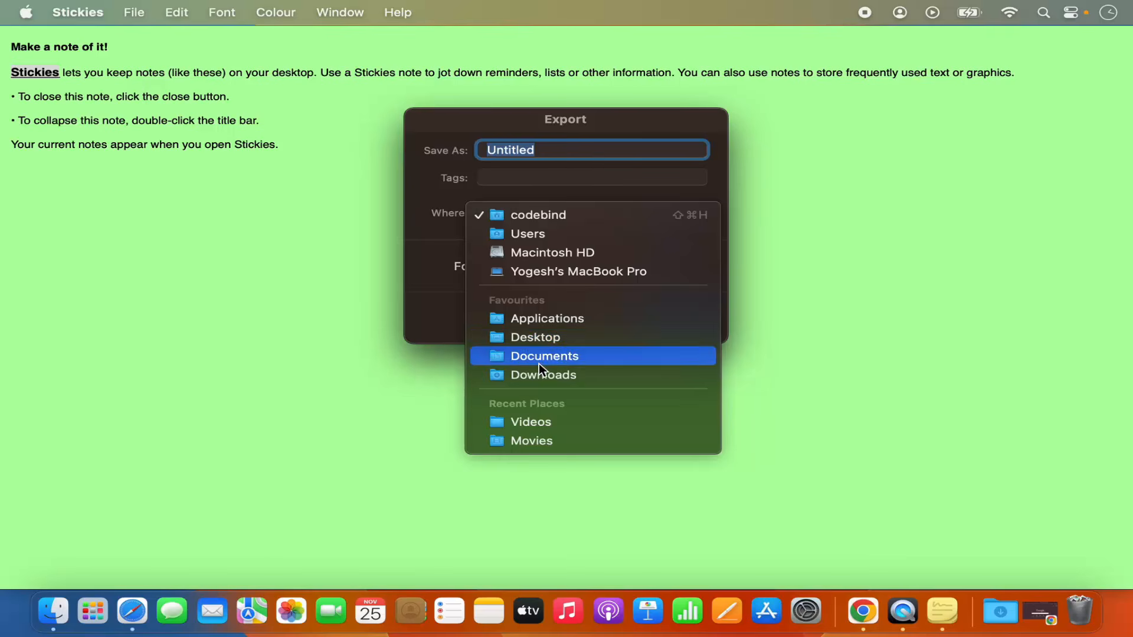
click(537, 336)
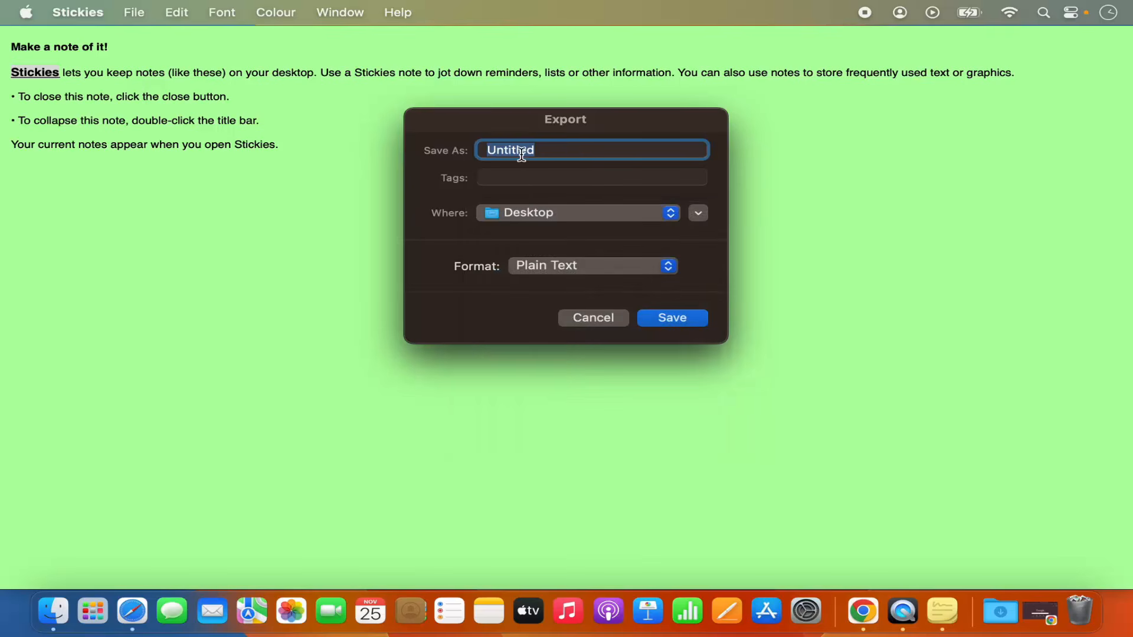
click(590, 311)
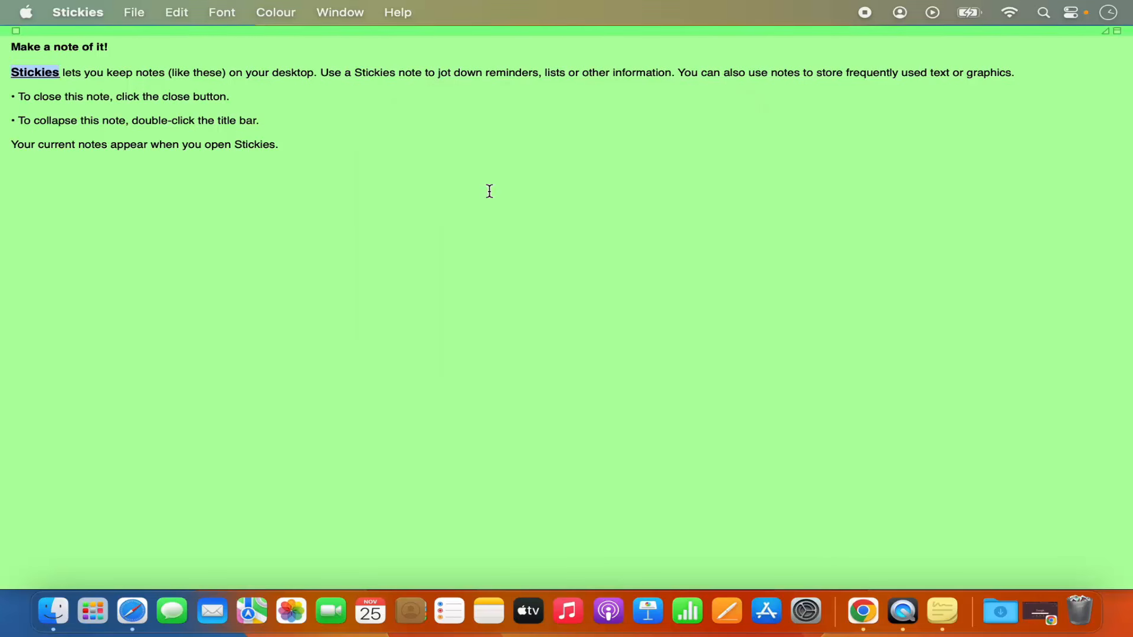
click(16, 31)
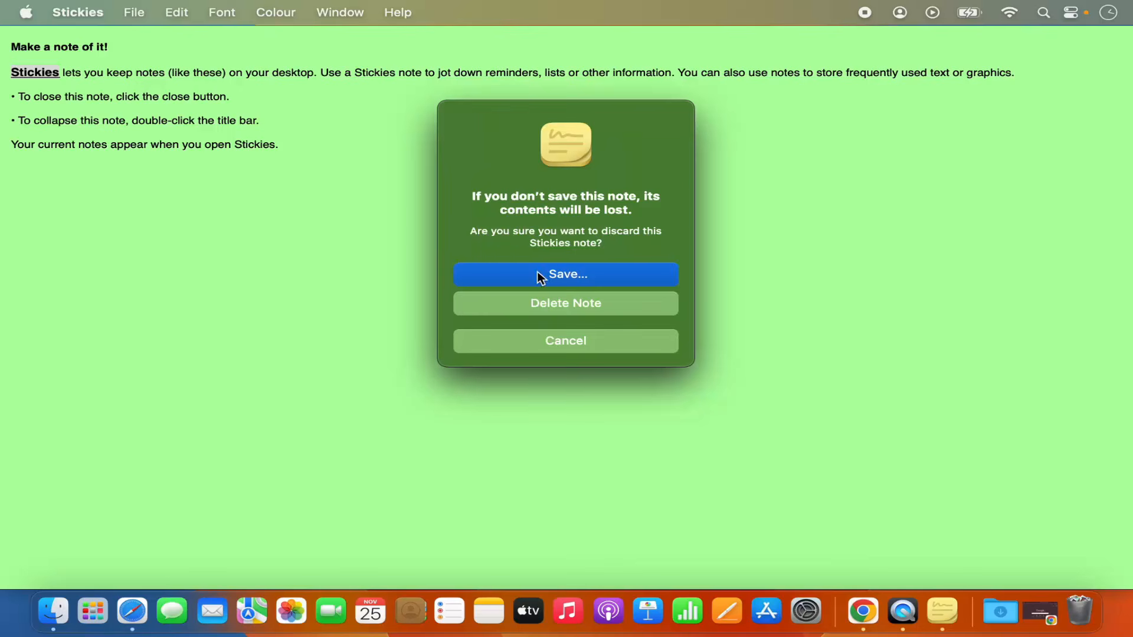
click(555, 304)
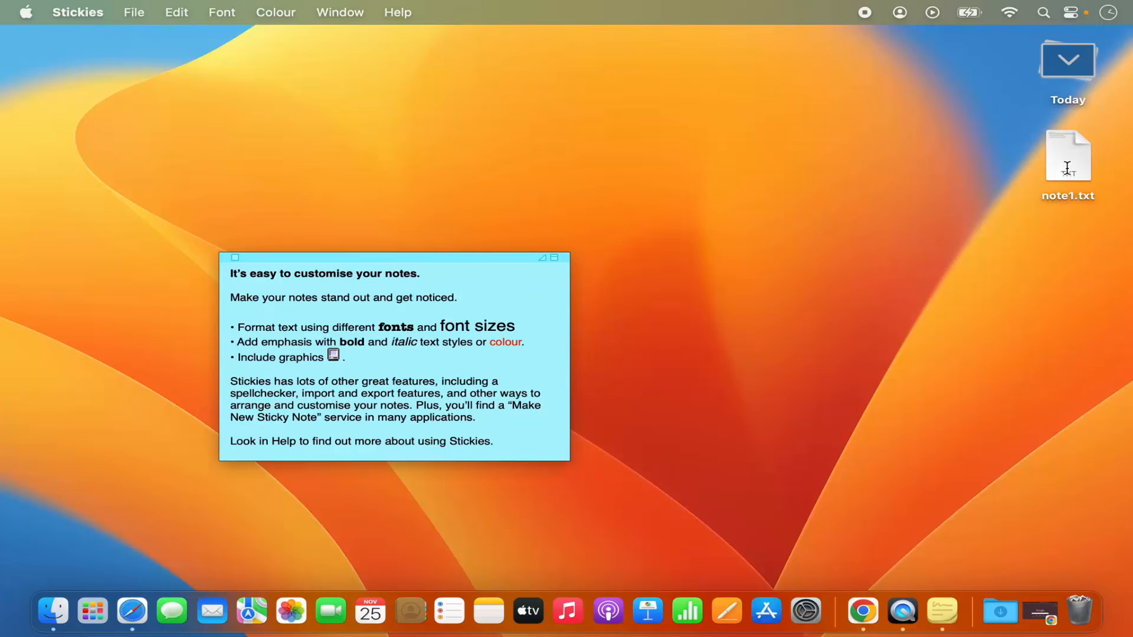
double_click(1067, 168)
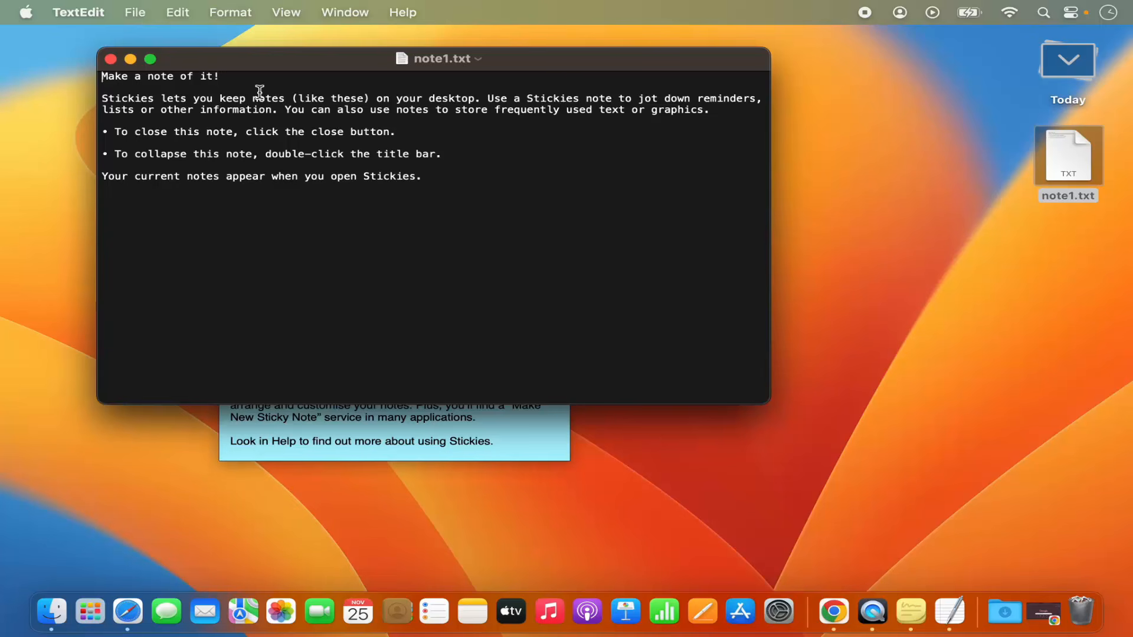
click(111, 60)
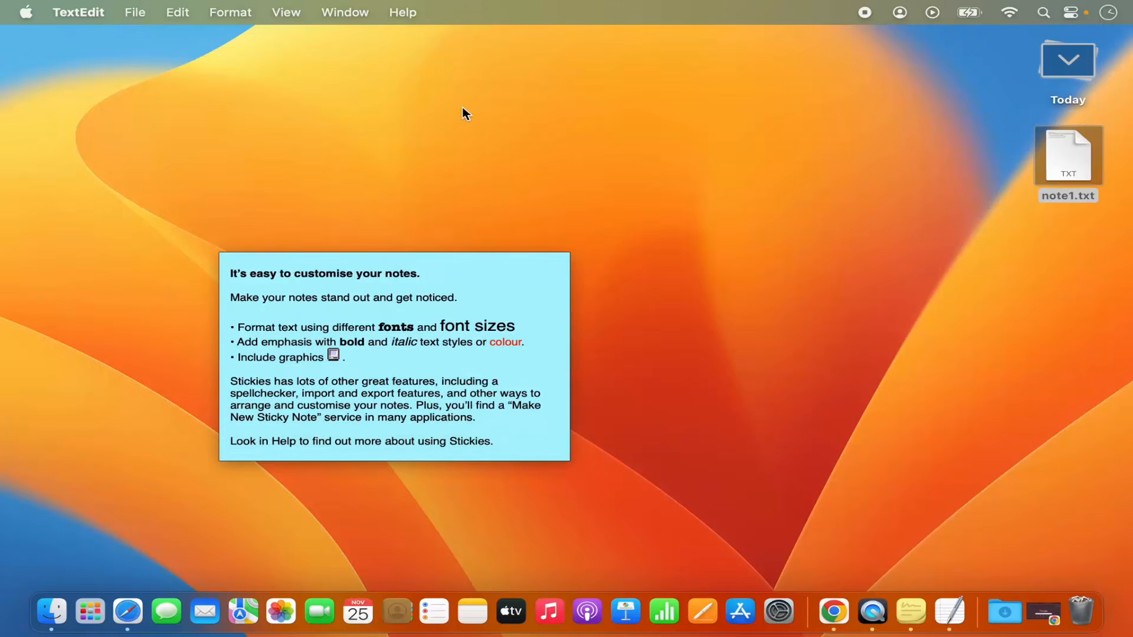
click(896, 186)
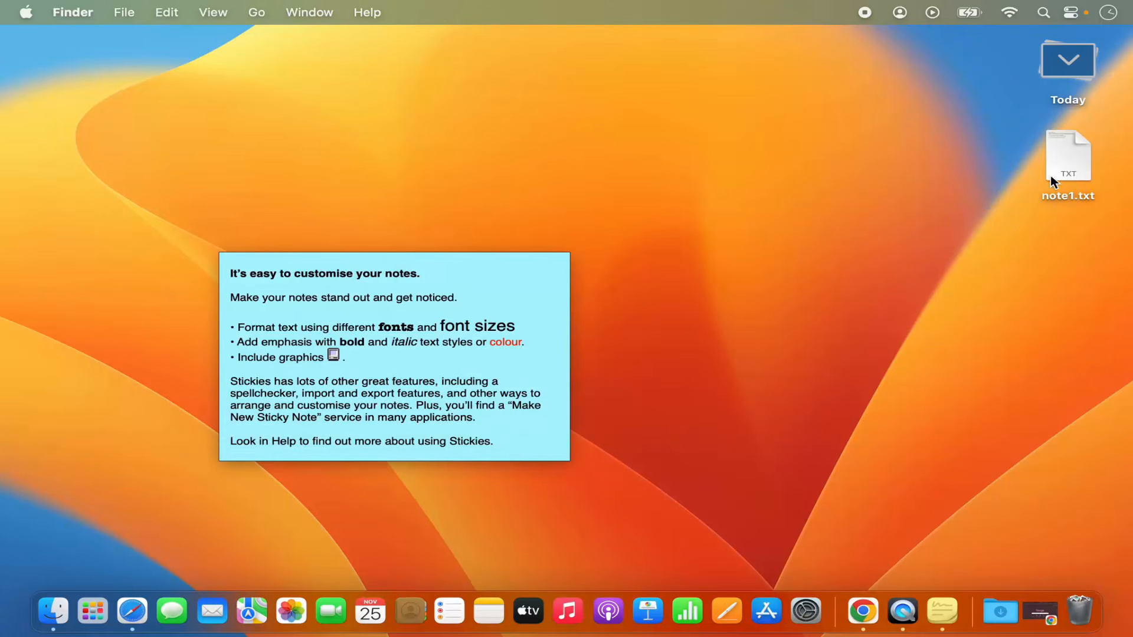
With the blue note active, import note1.txt from the Desktop as a new note.
click(441, 324)
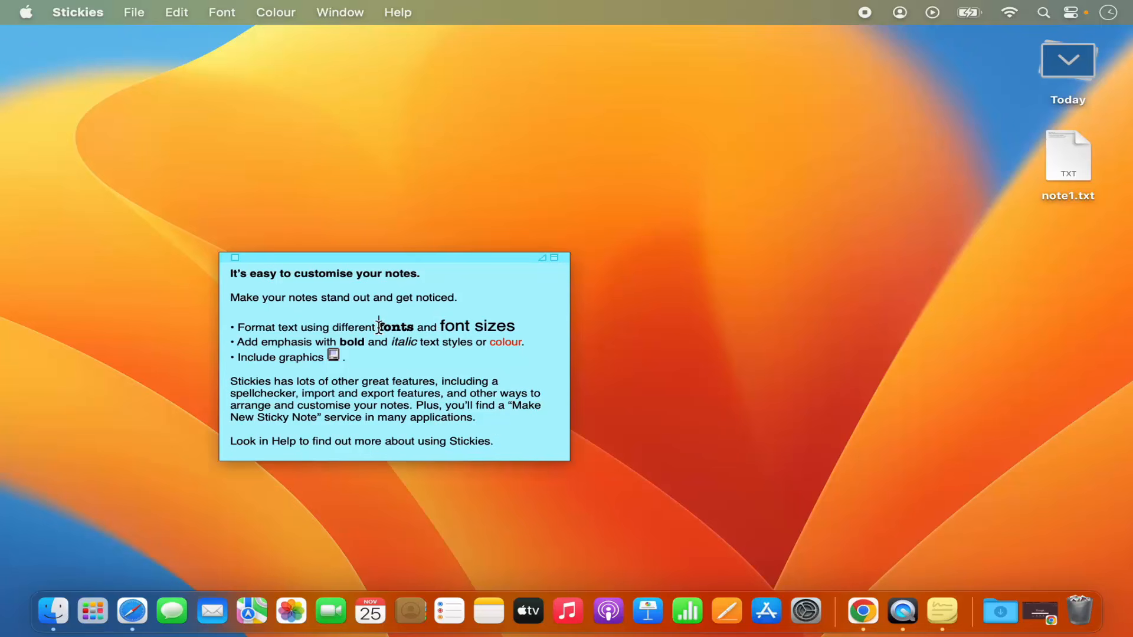
click(141, 18)
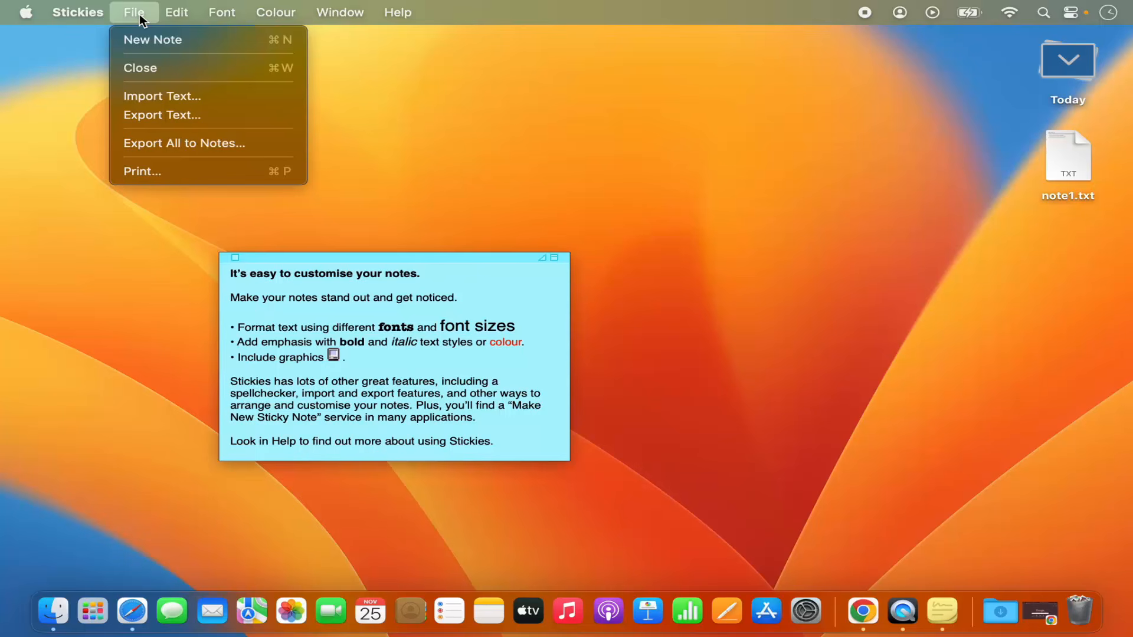
click(176, 97)
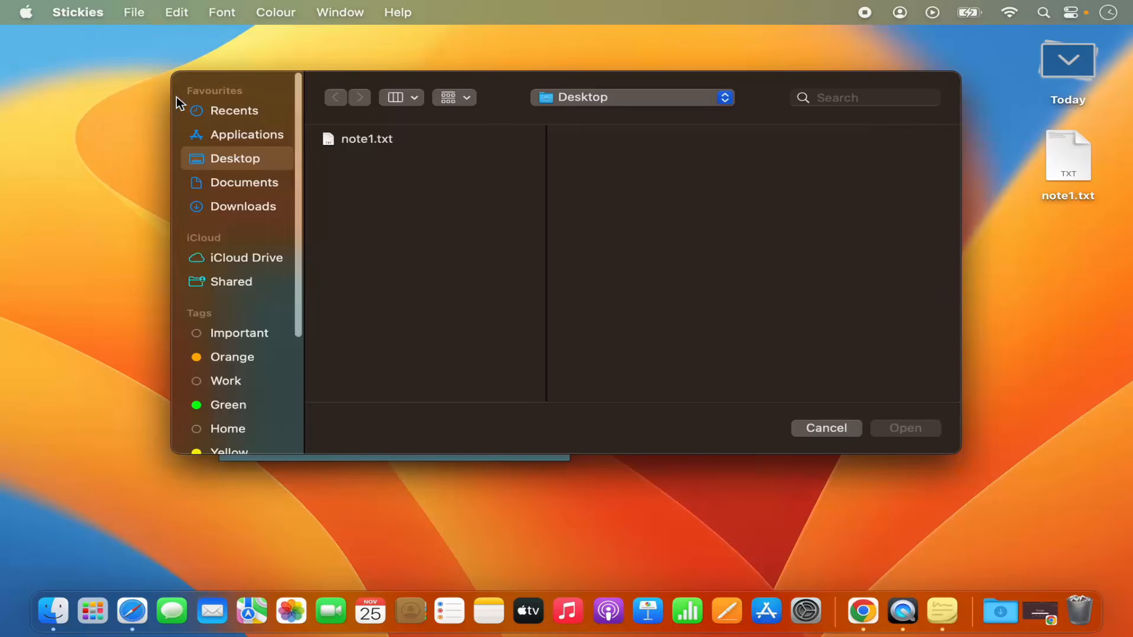
click(360, 140)
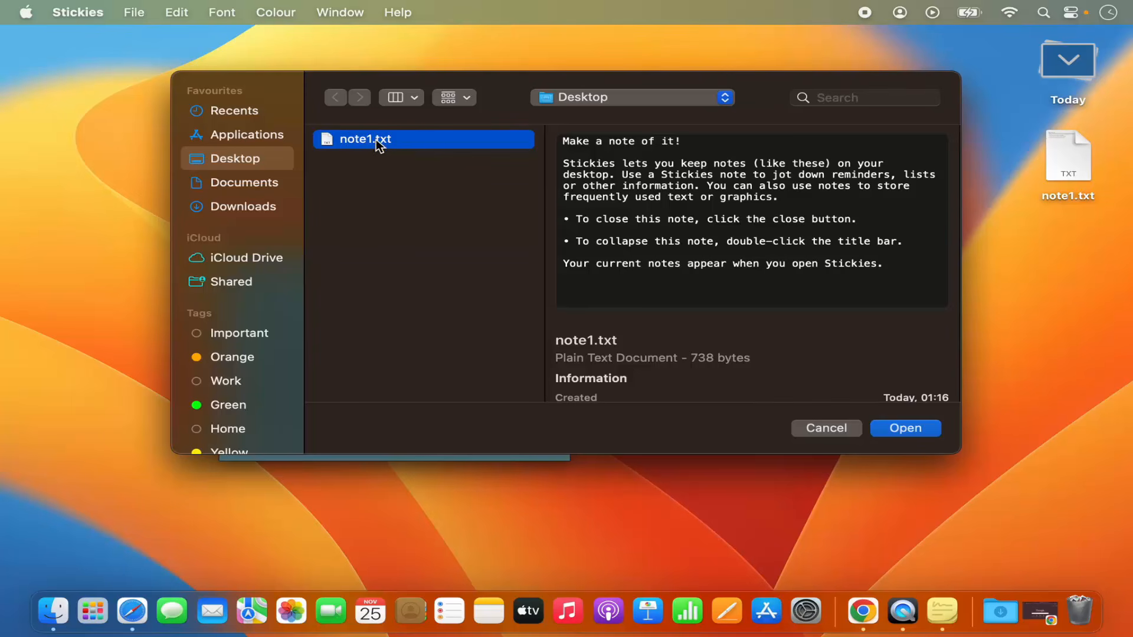
click(897, 430)
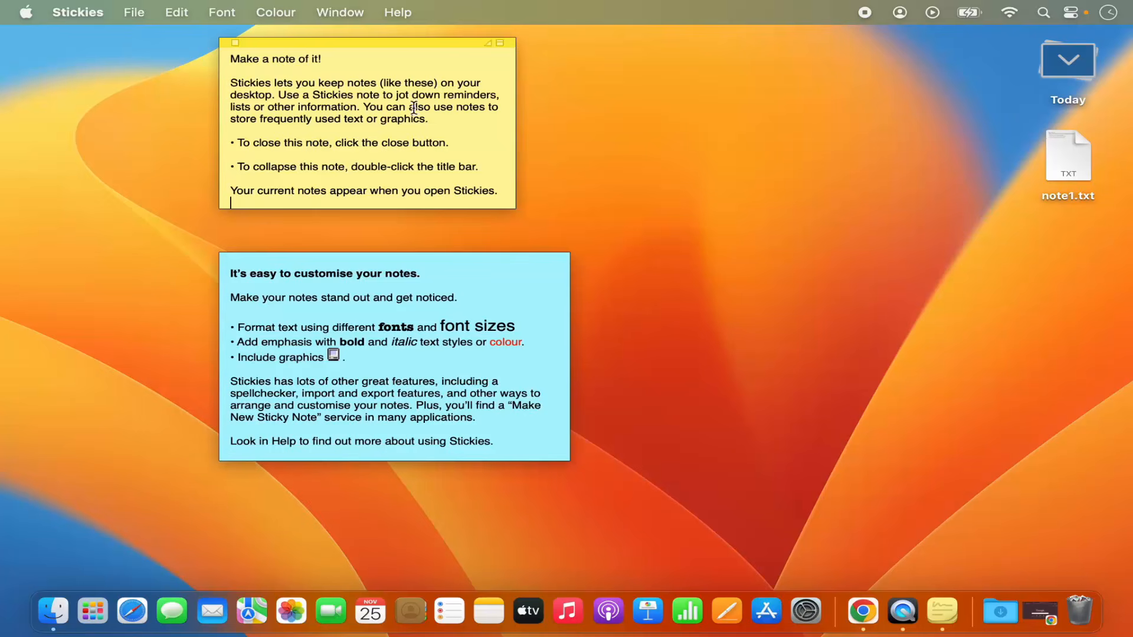